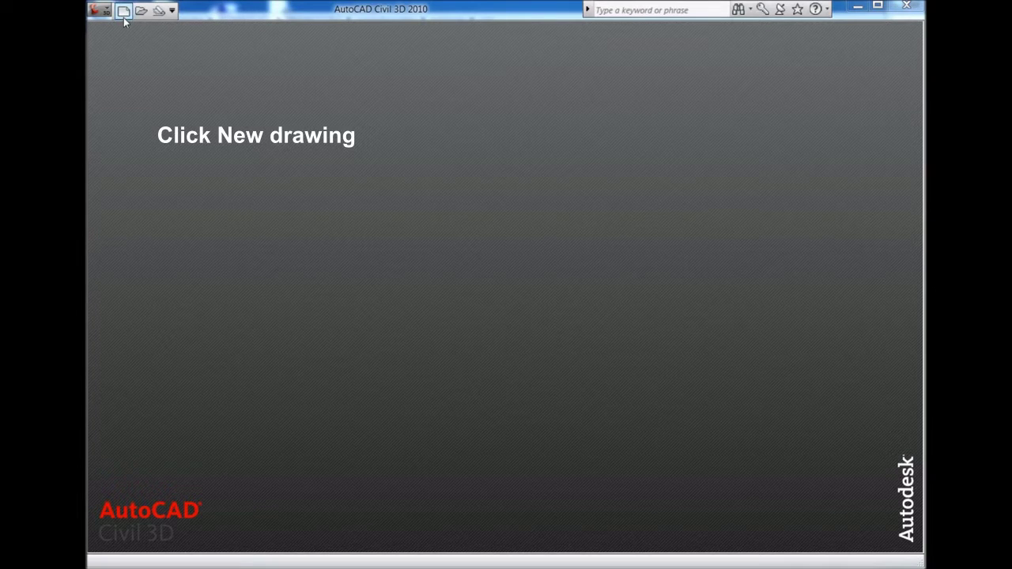
Start a new drawing in the 3D Modeling workspace with Tool Palettes closed.
left_click(123, 11)
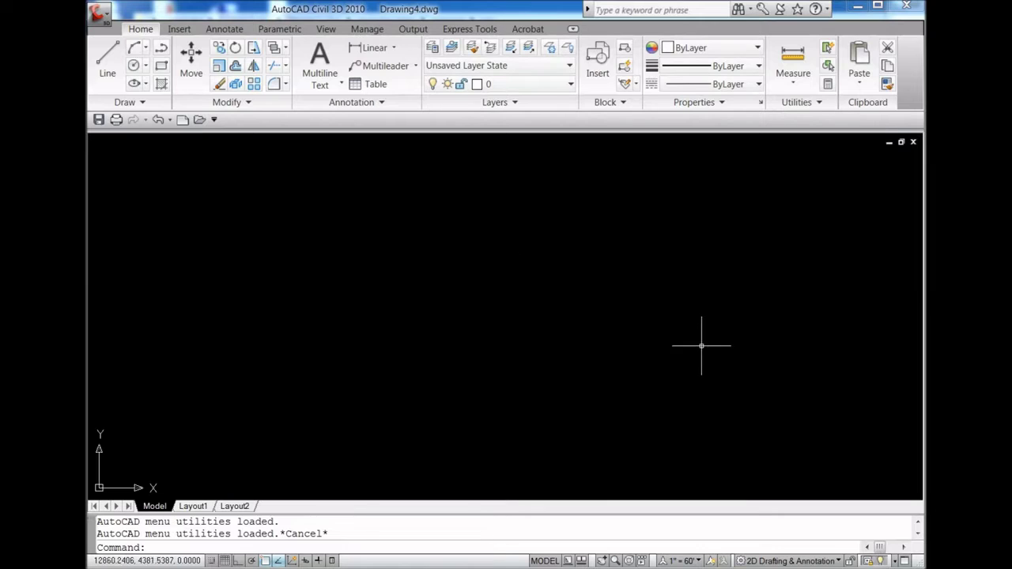
left_click(824, 560)
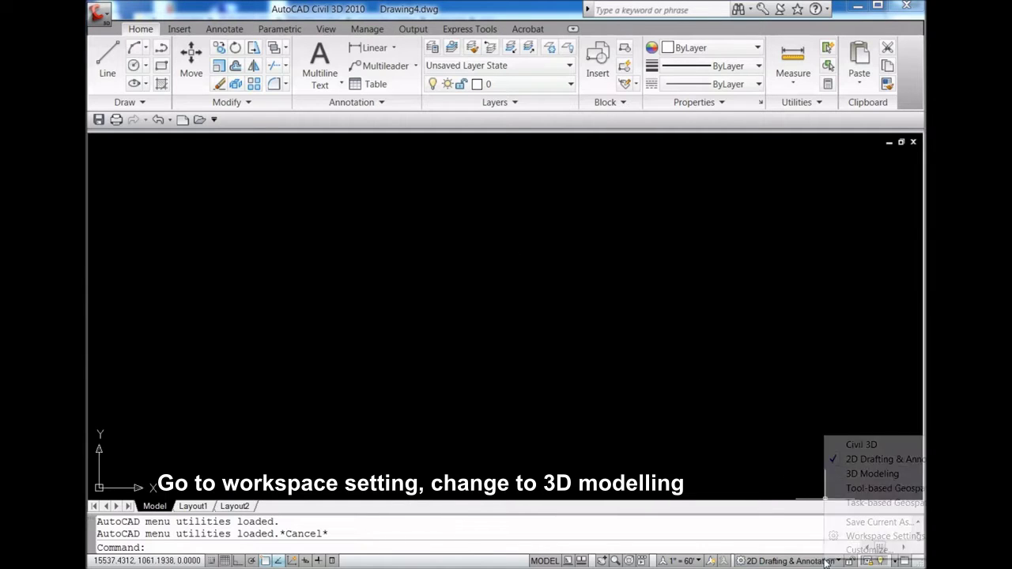
left_click(871, 474)
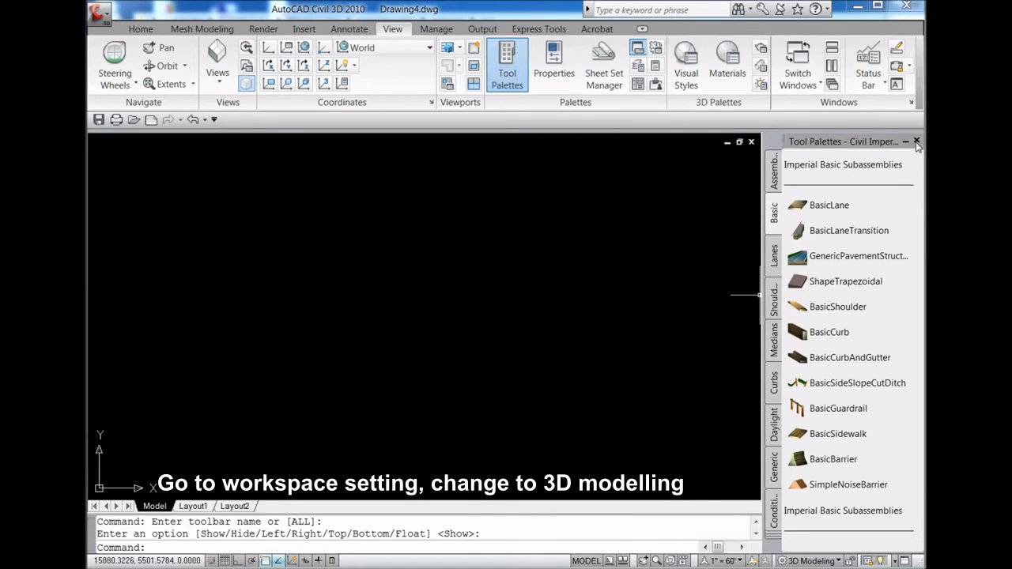
left_click(916, 141)
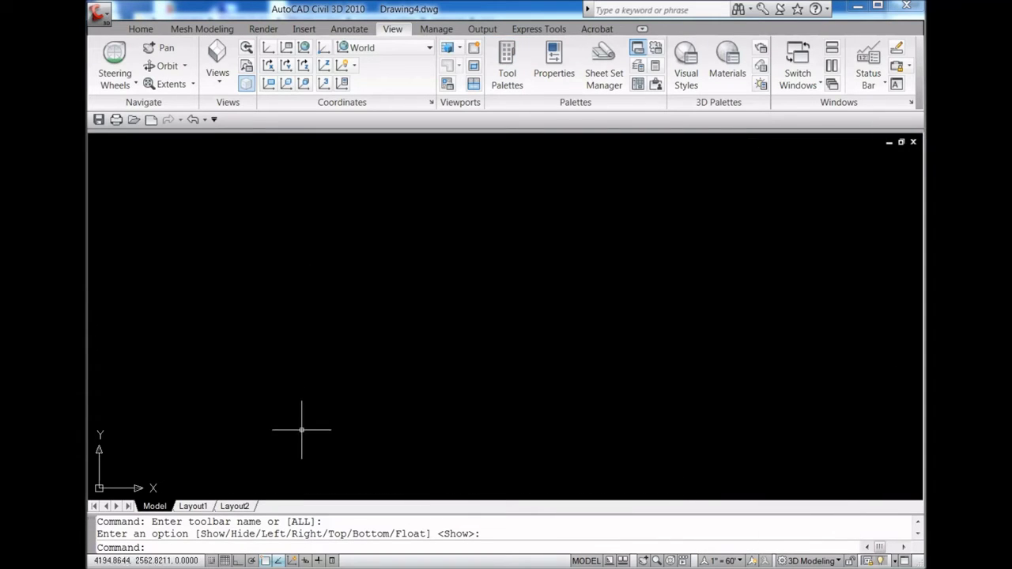
Apply the Conceptual visual style from the Home tab.
left_click(142, 30)
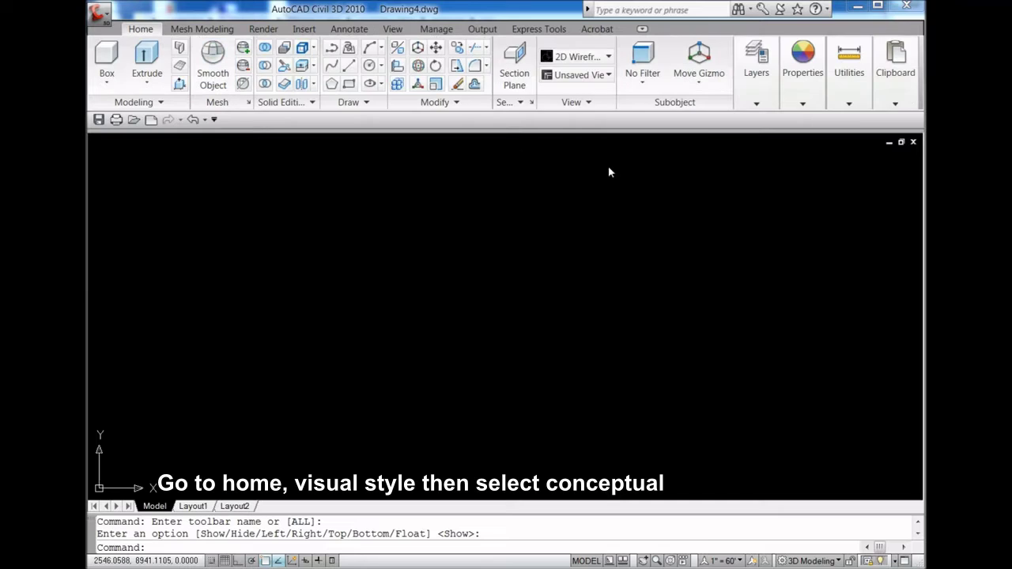
left_click(589, 65)
left_click(763, 88)
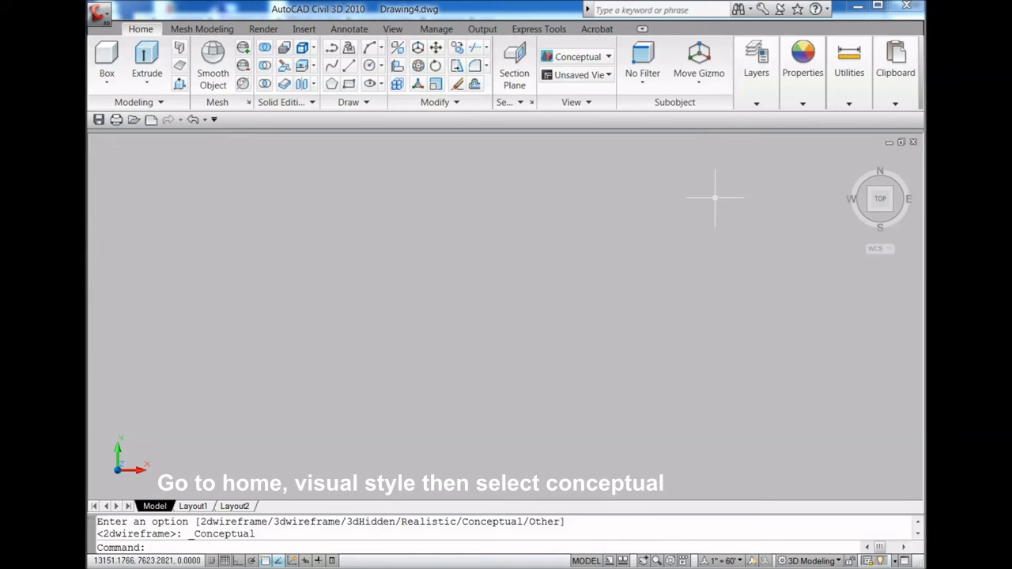
With Ortho on, draw a 6-sided polygon inscribed in a radius 9.45 circle.
left_click(238, 560)
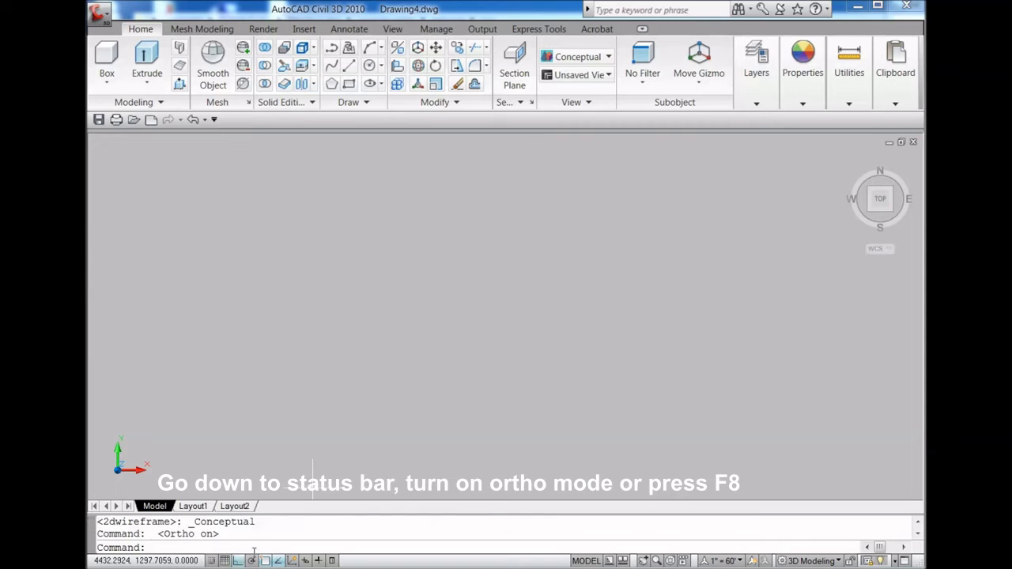
left_click(331, 84)
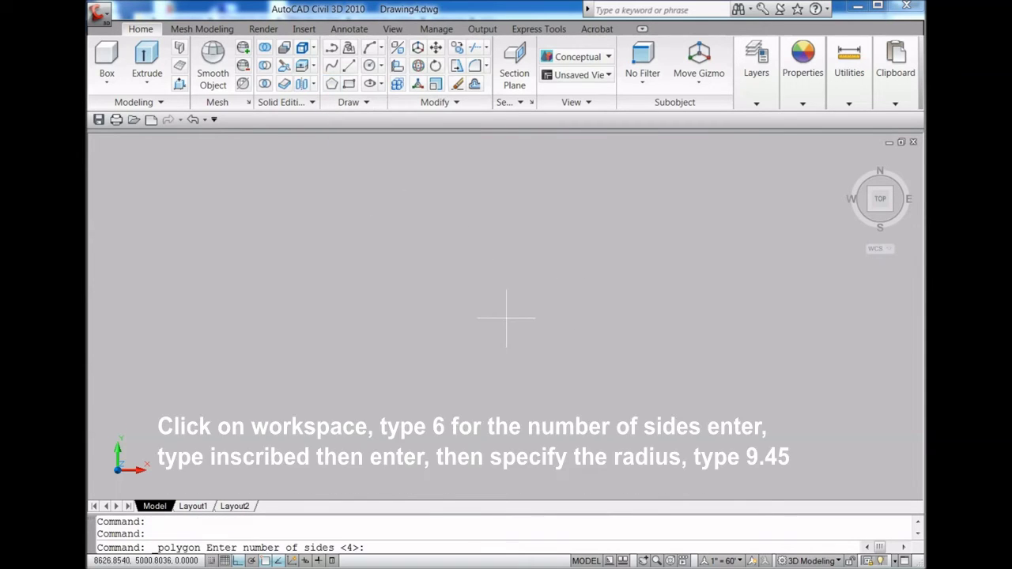
type("6")
key("Return")
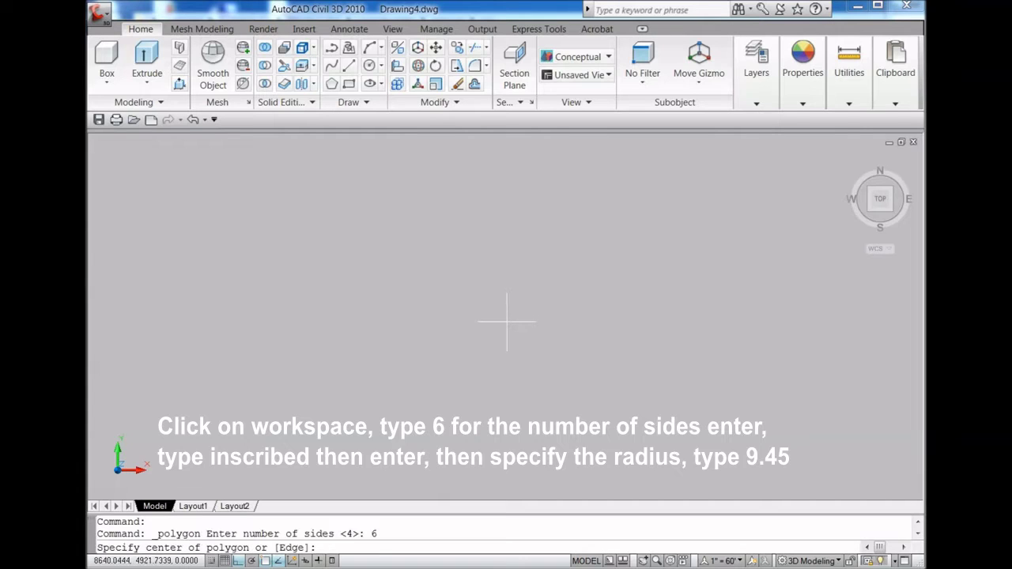
left_click(514, 336)
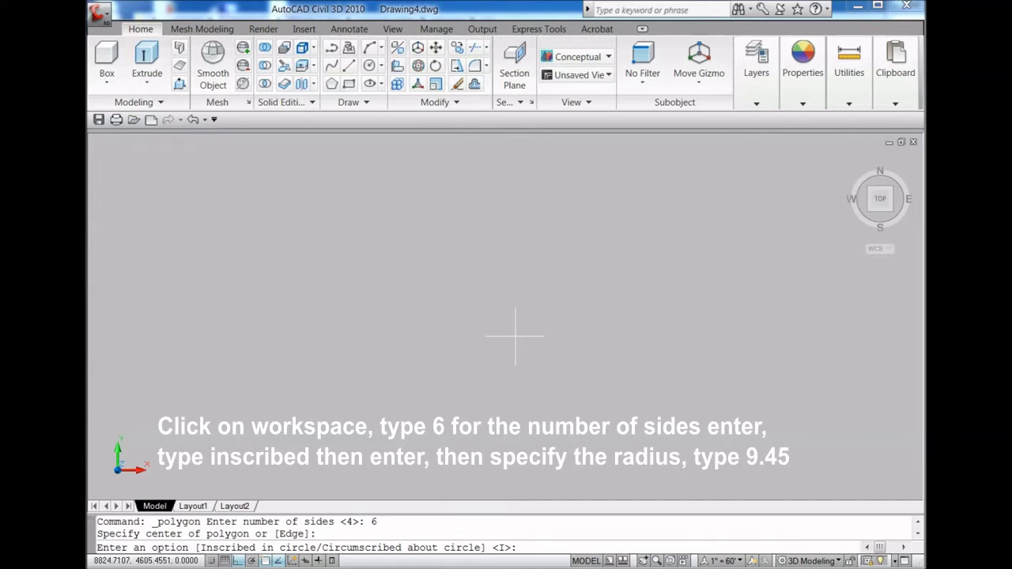
type("i")
key("Return")
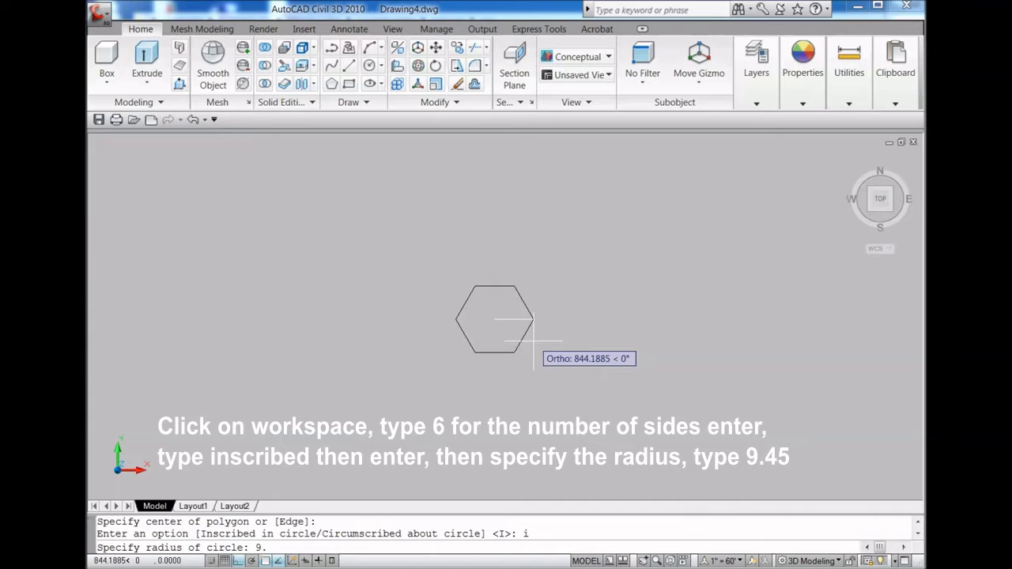
key("Return")
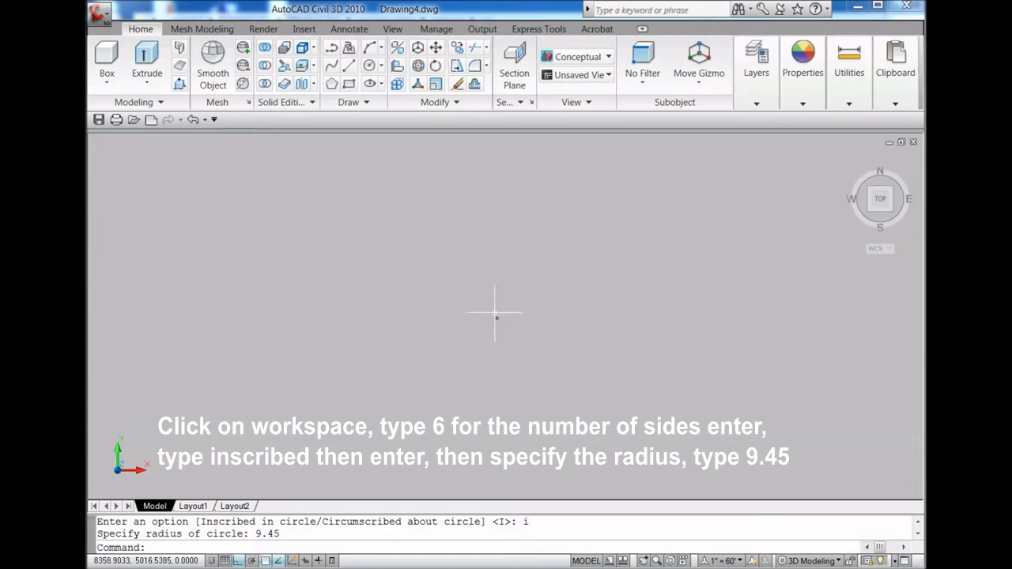
scroll(501, 346, "up", 10)
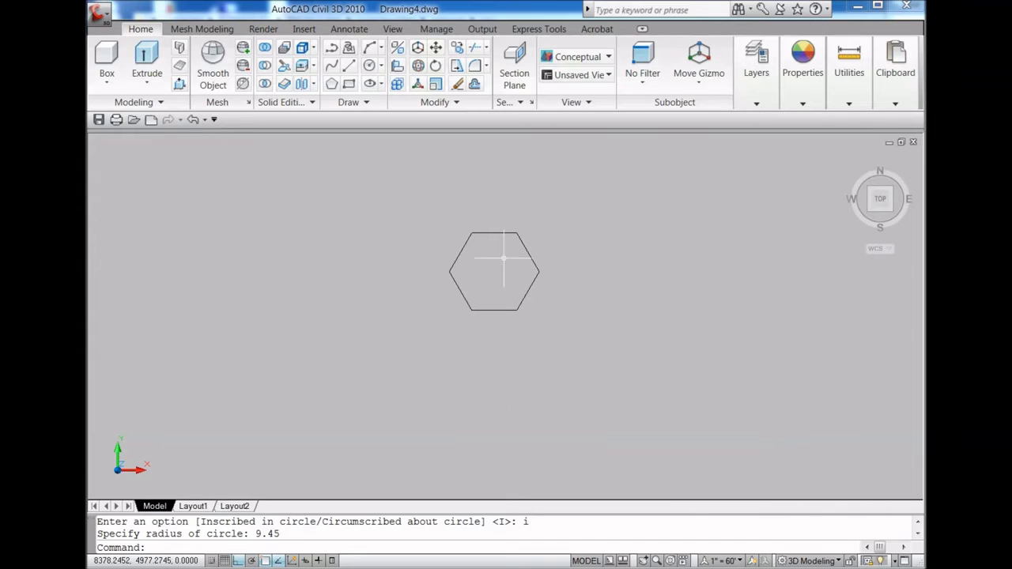
scroll(497, 306, "down", 2)
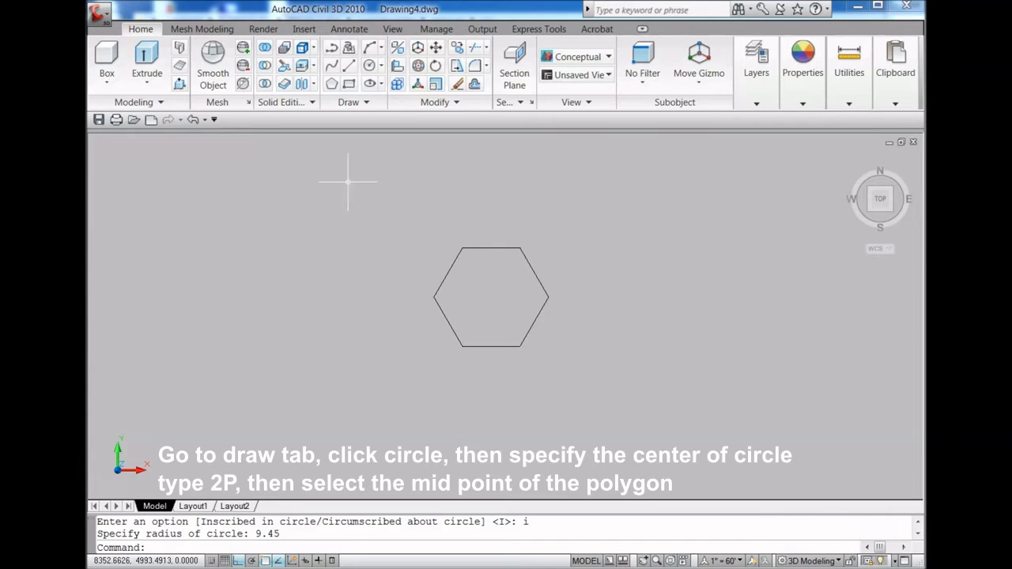
Draw a 2P circle through the hexagon's top and bottom edge midpoints.
left_click(369, 66)
type("2p")
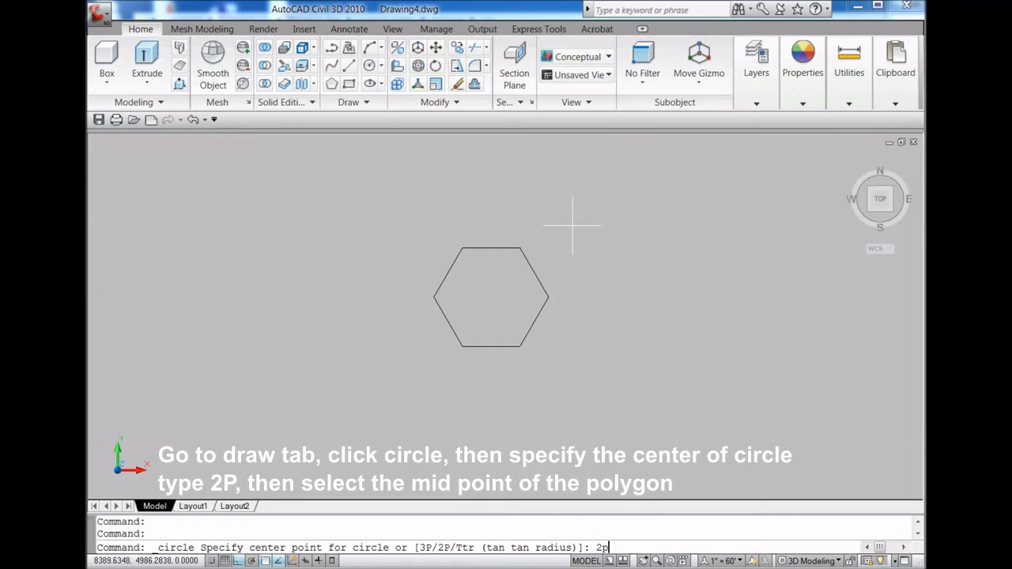
key("Return")
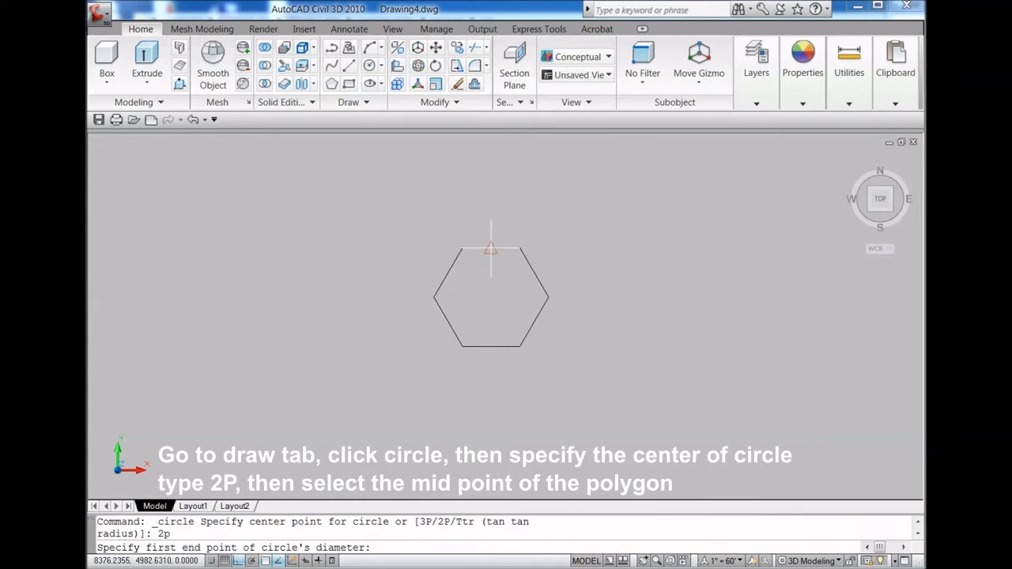
left_click(490, 249)
left_click(490, 346)
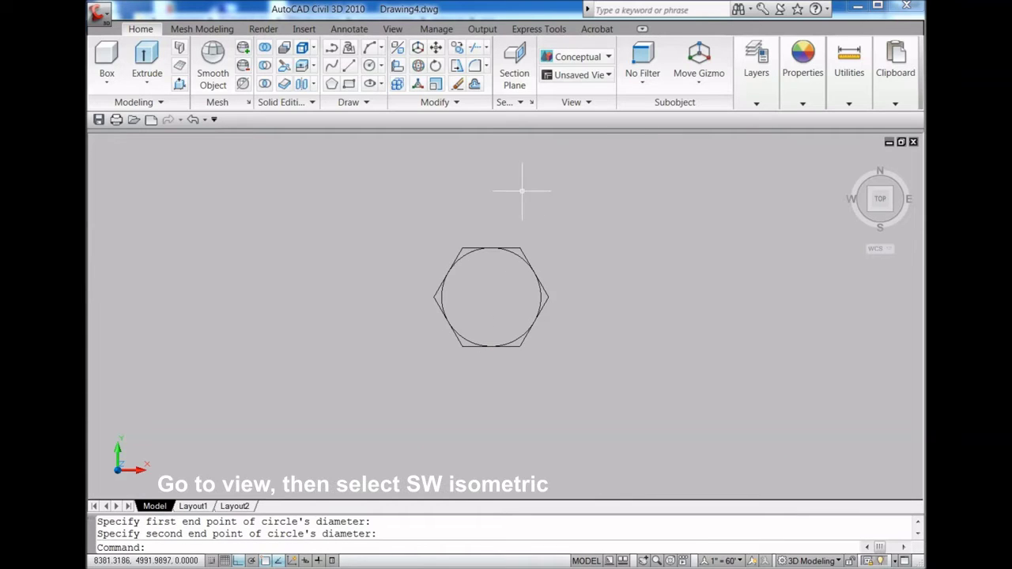
Switch the view to SW Isometric.
left_click(398, 33)
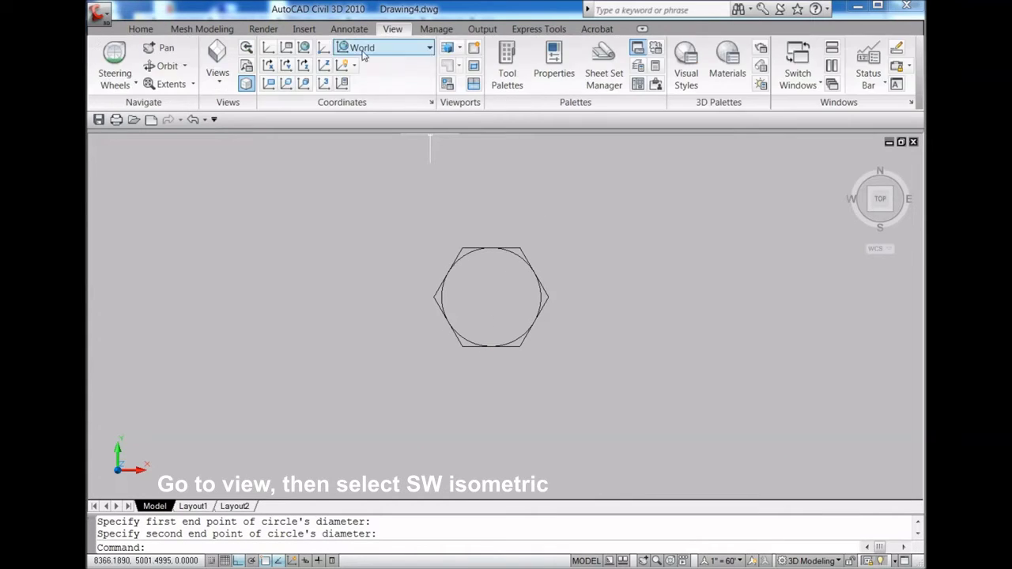
left_click(218, 81)
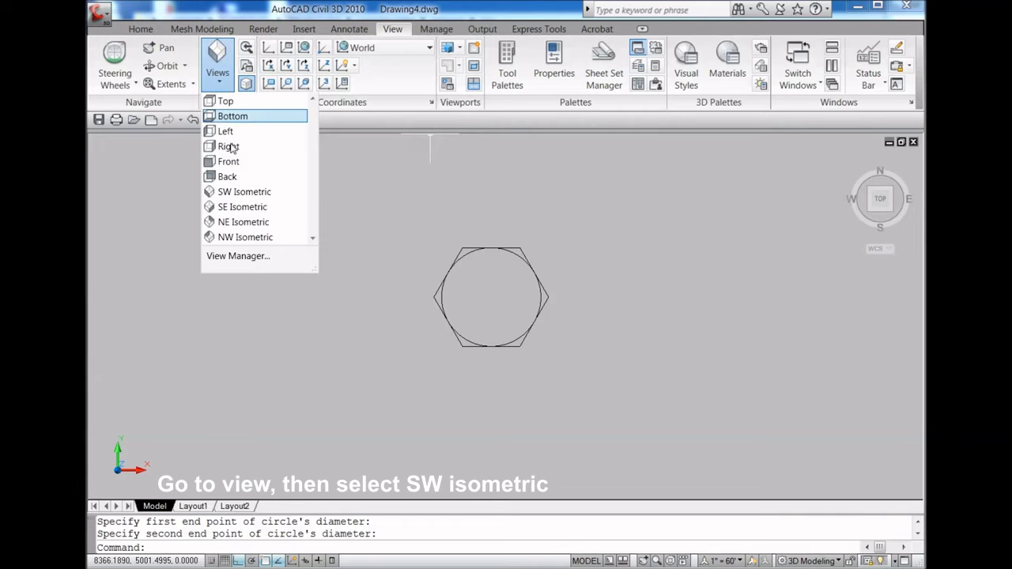
left_click(242, 192)
scroll(662, 267, "down", 2)
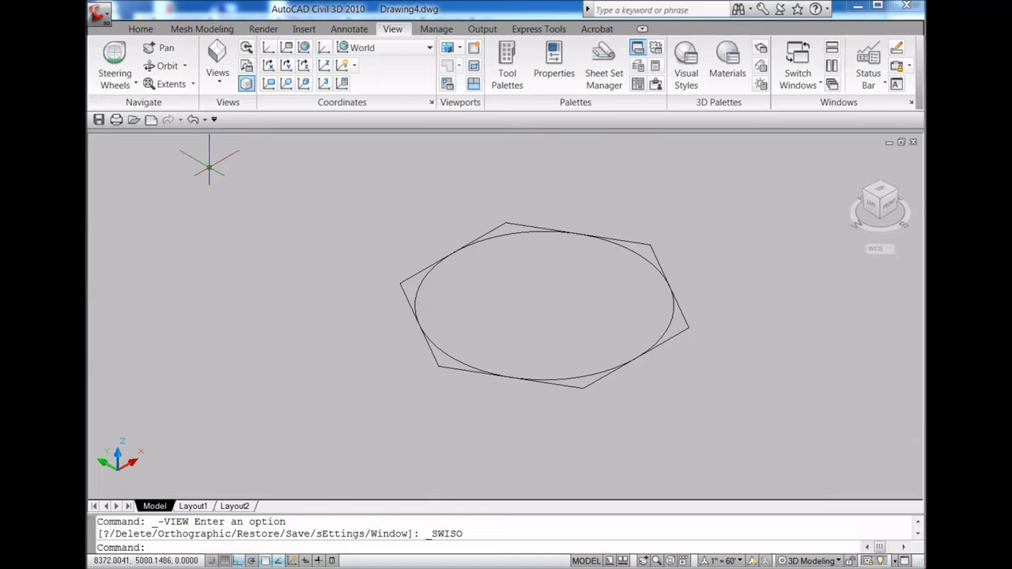
left_click(141, 29)
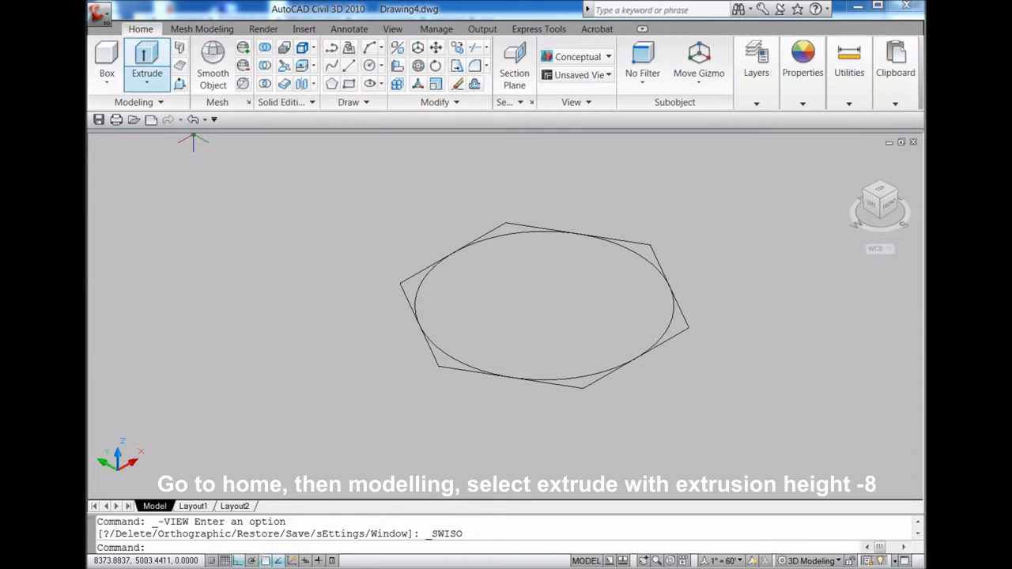
Extrude the hexagon to a height of -8.
left_click(146, 60)
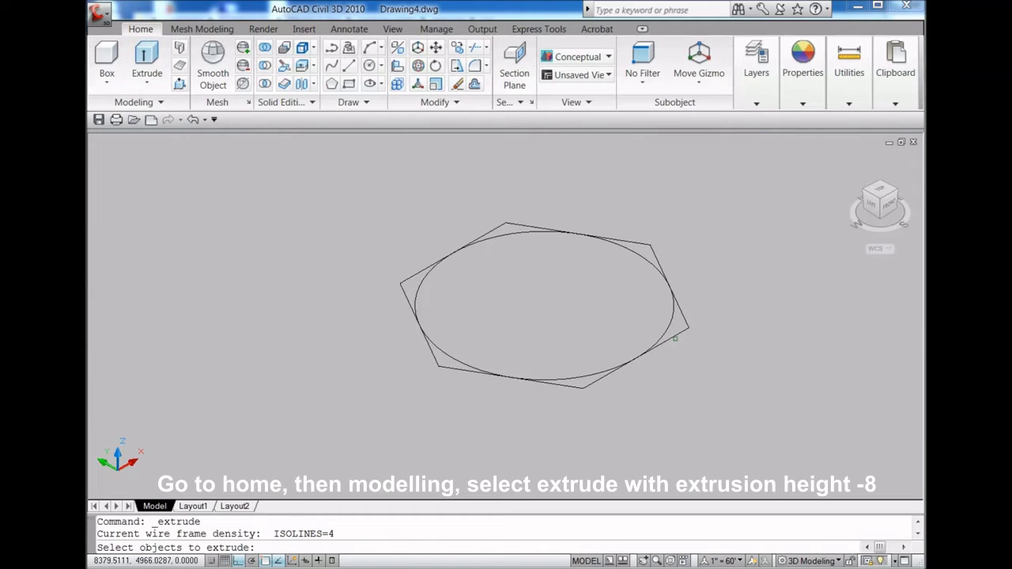
left_click(675, 337)
key("Return")
type("-8")
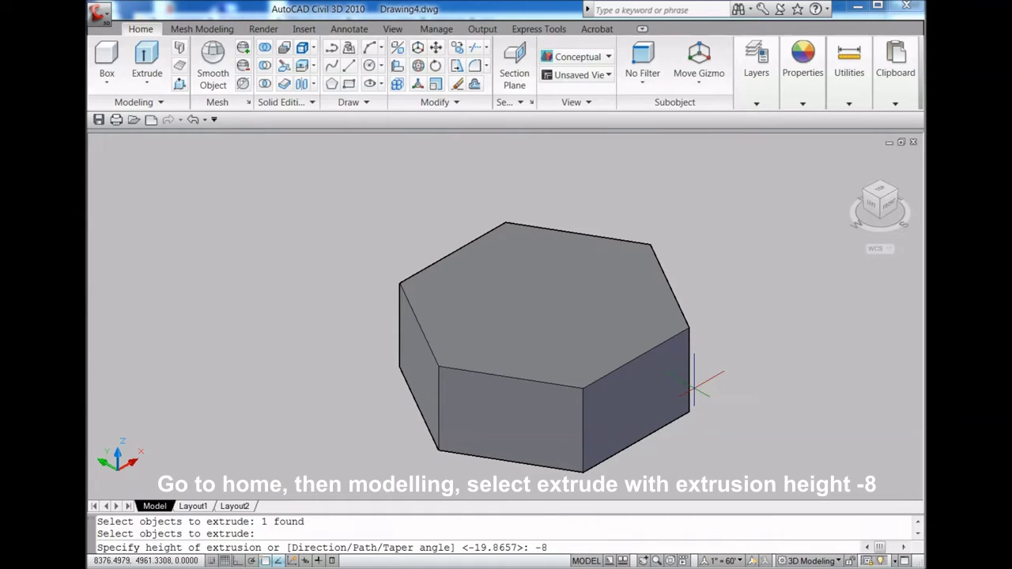
key("Return")
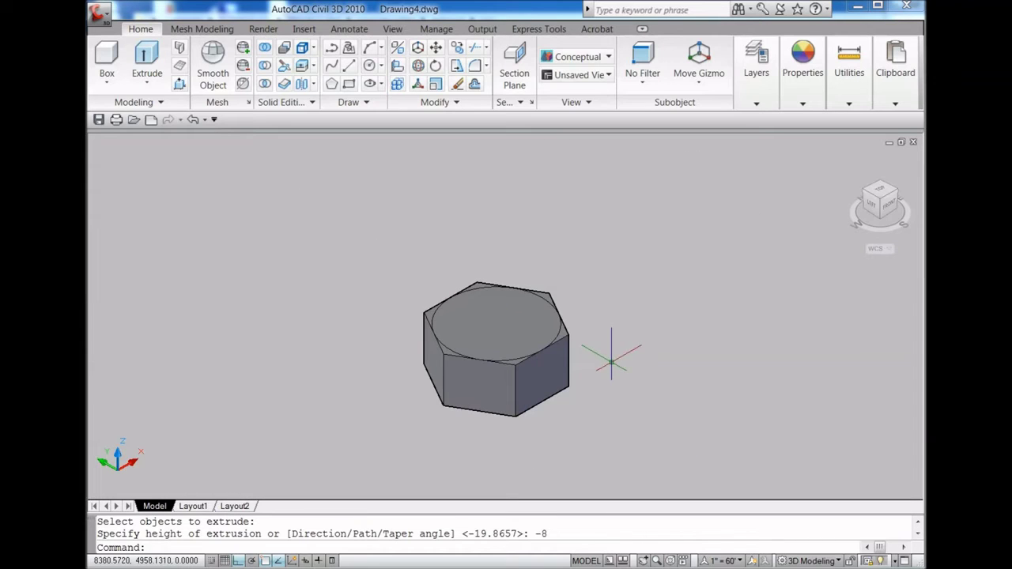
scroll(610, 361, "up", 2)
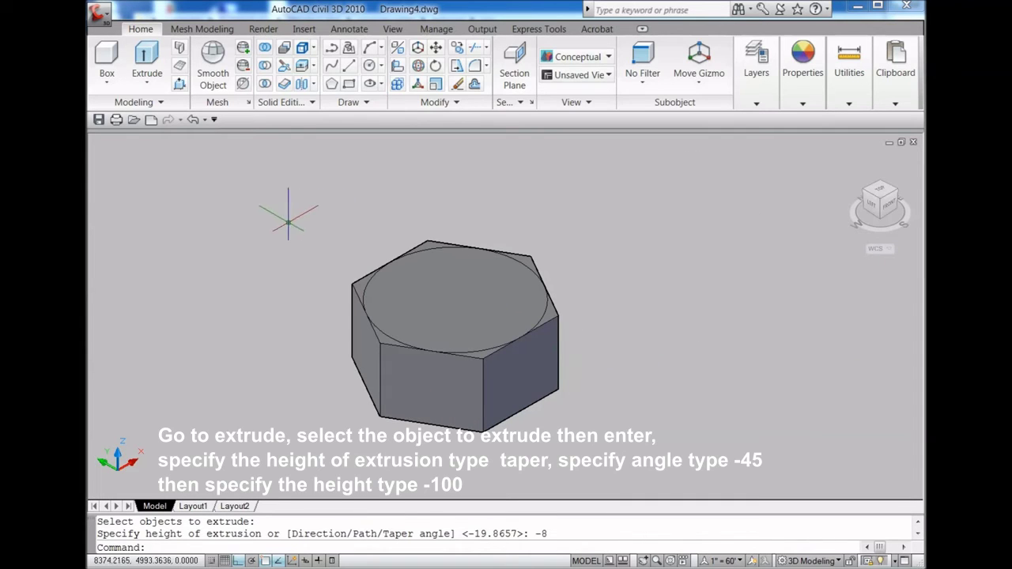
Extrude the circle with a -45° taper angle to a height of -100.
left_click(147, 80)
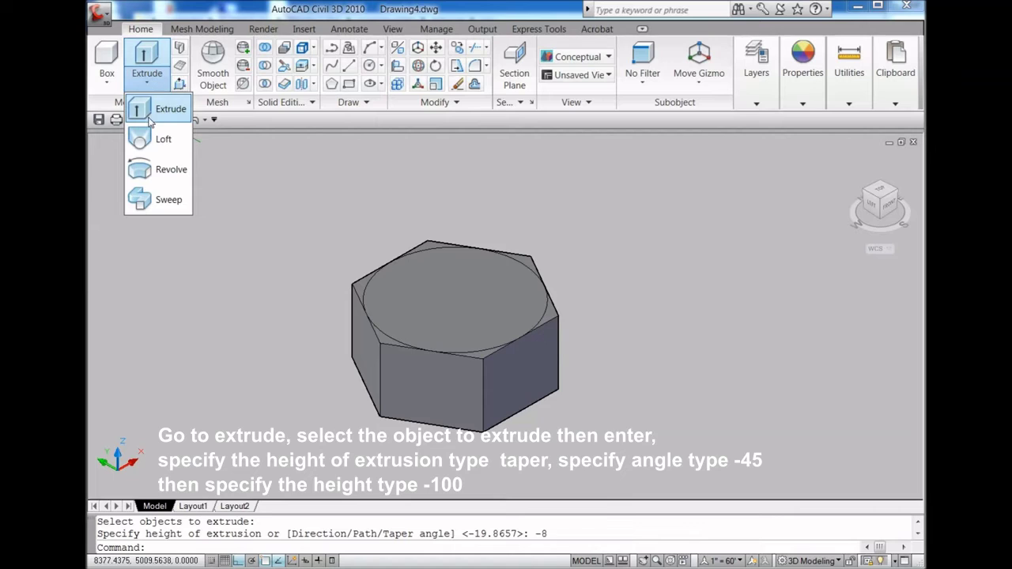
left_click(150, 118)
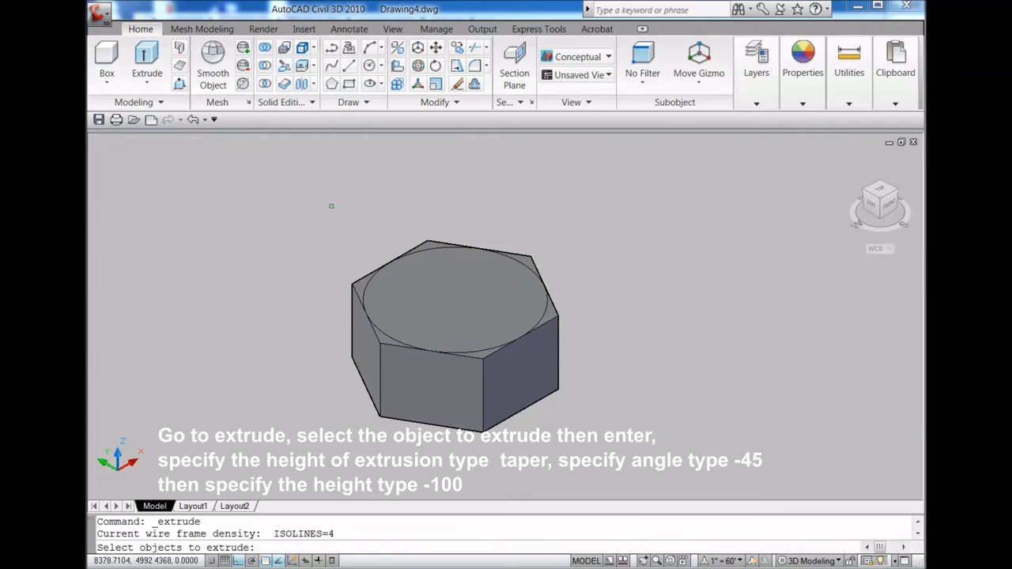
left_click(330, 205)
left_click(618, 388)
key("Return")
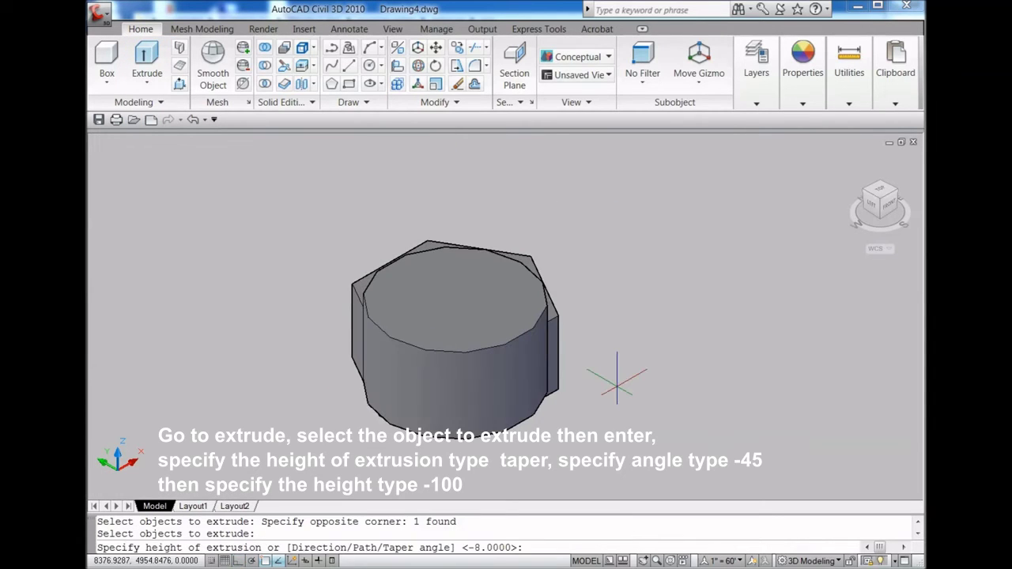
type("t")
key("Return")
type("-45")
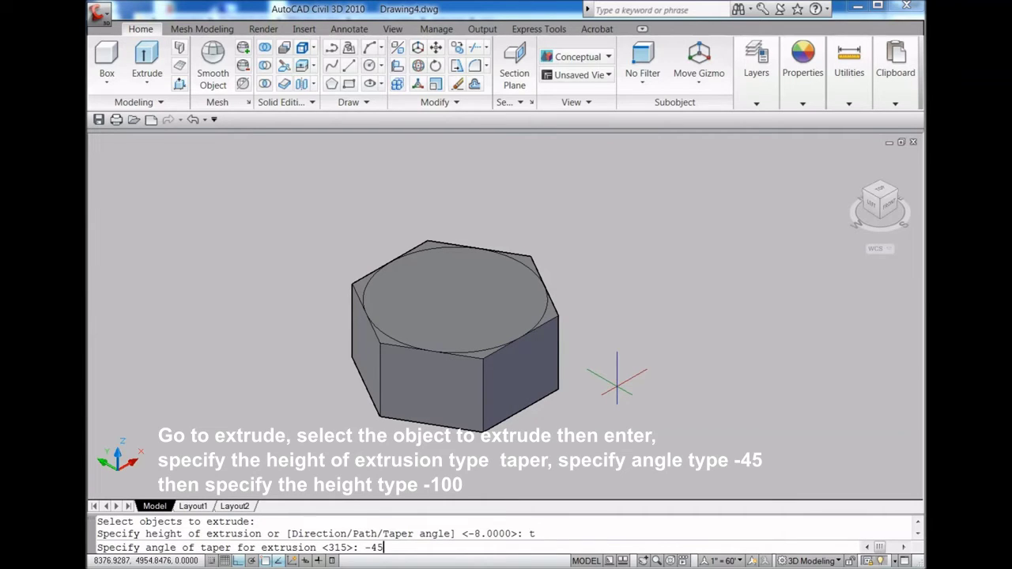
key("Return")
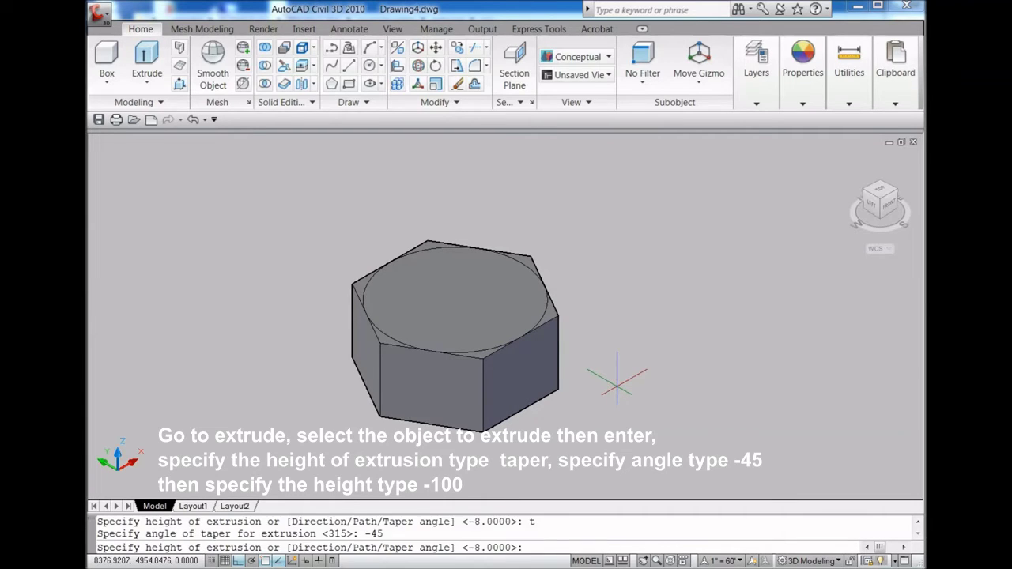
type("-100")
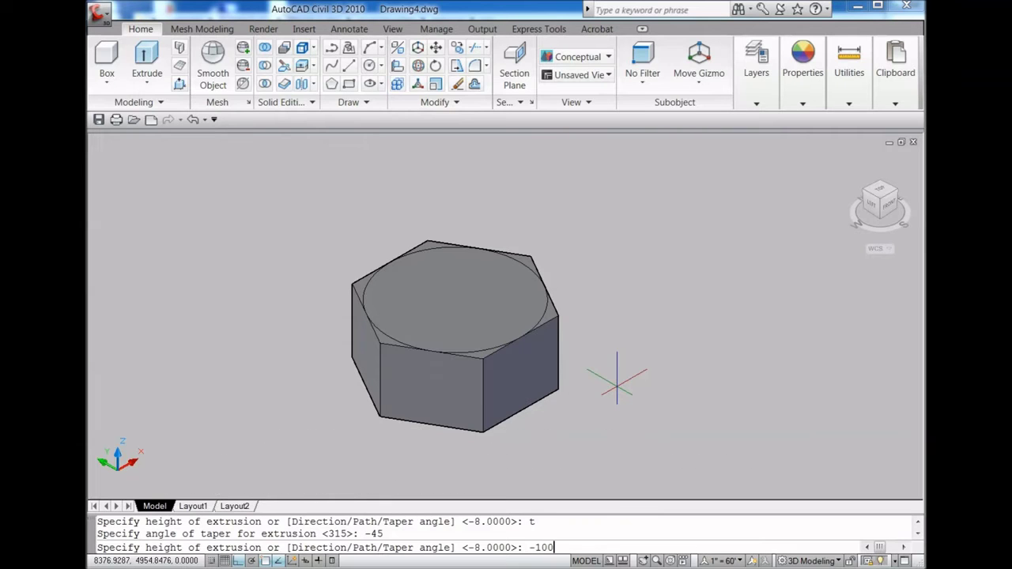
key("Return")
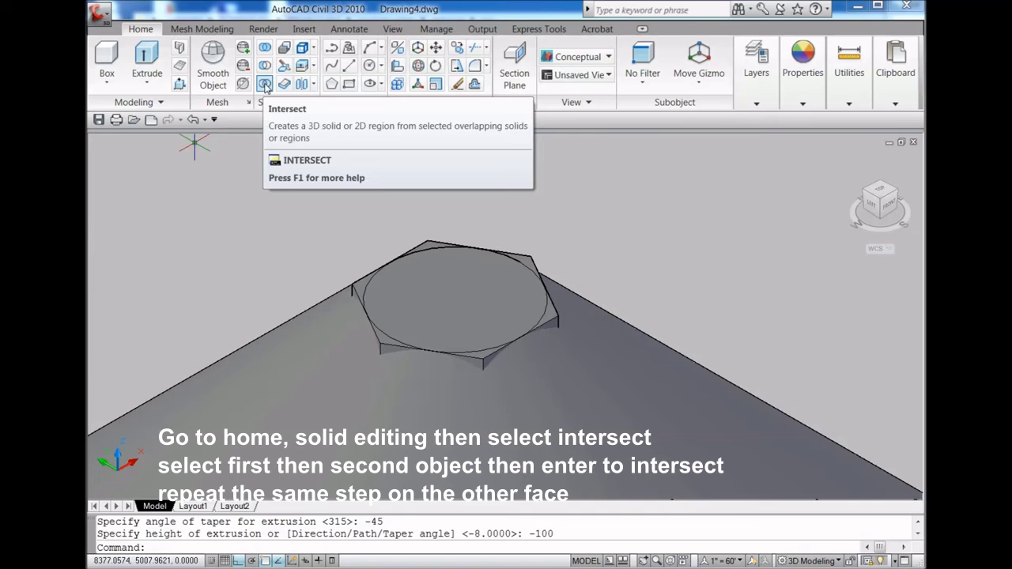
Intersect the hexagonal prism with the tapered cone, keeping only their overlap.
left_click(265, 84)
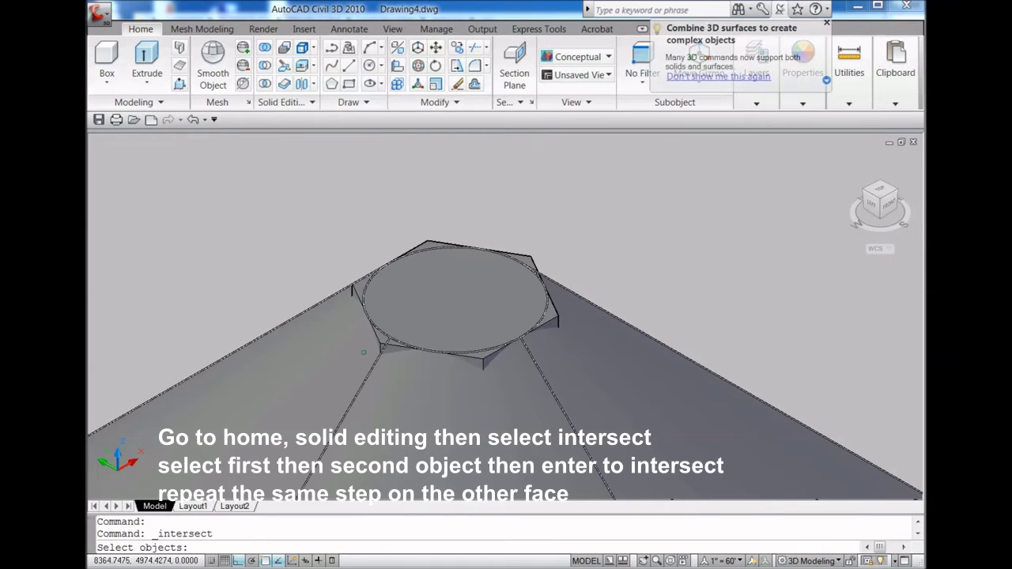
left_click(383, 345)
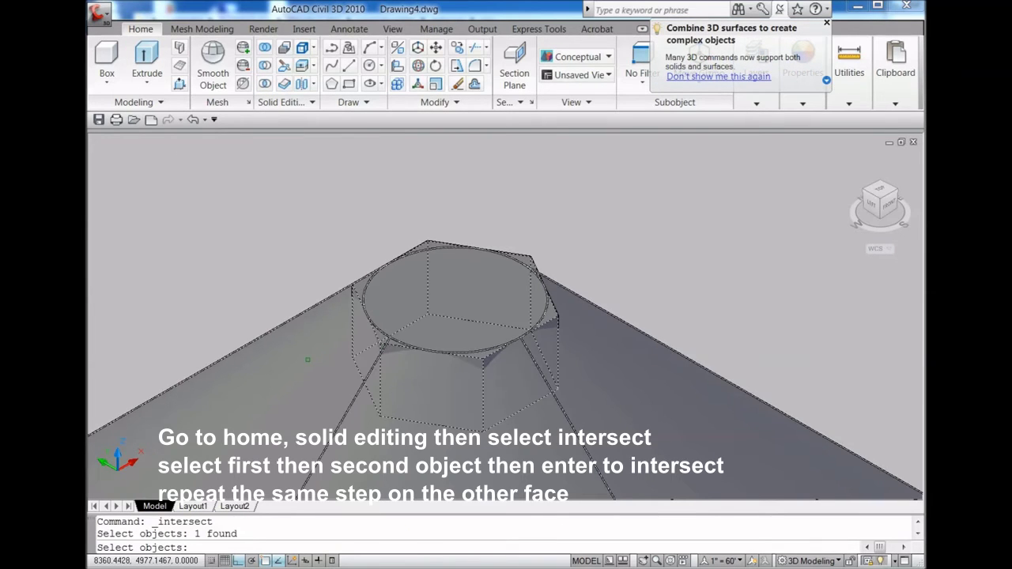
left_click(306, 360)
key("Return")
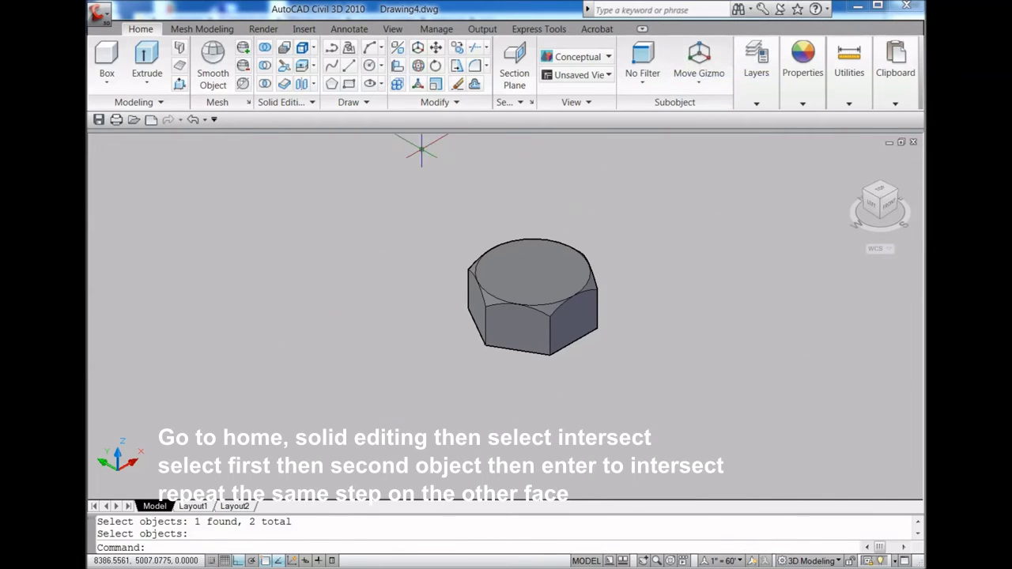
Align a Face UCS to the nut's bottom face and view it from Top.
left_click(393, 29)
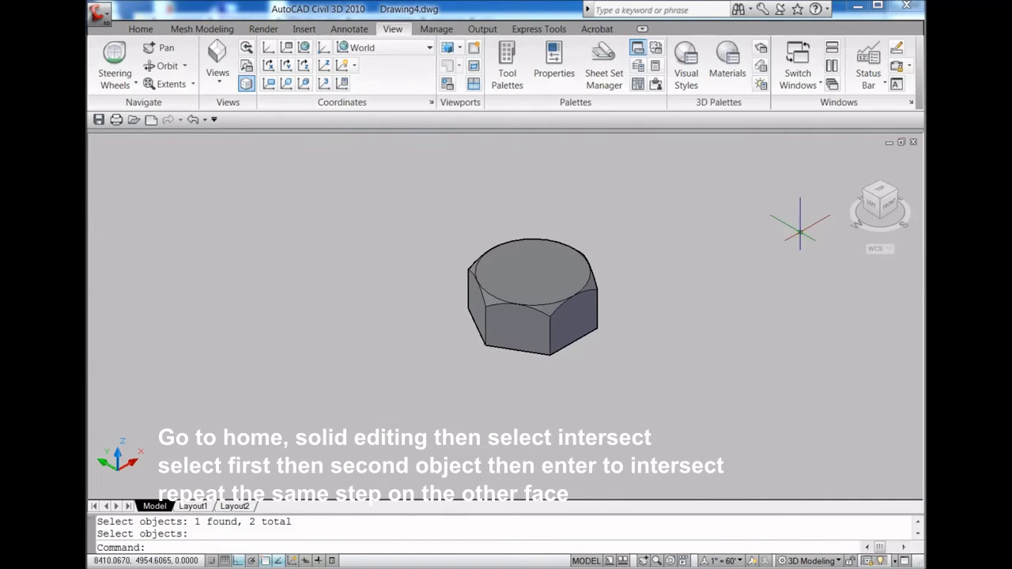
left_click(884, 226)
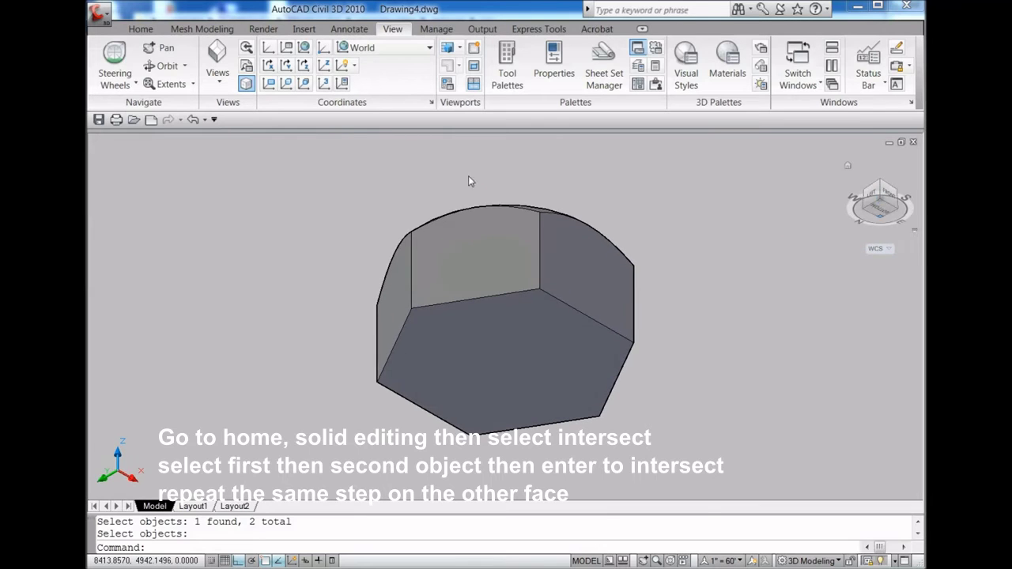
left_click(305, 84)
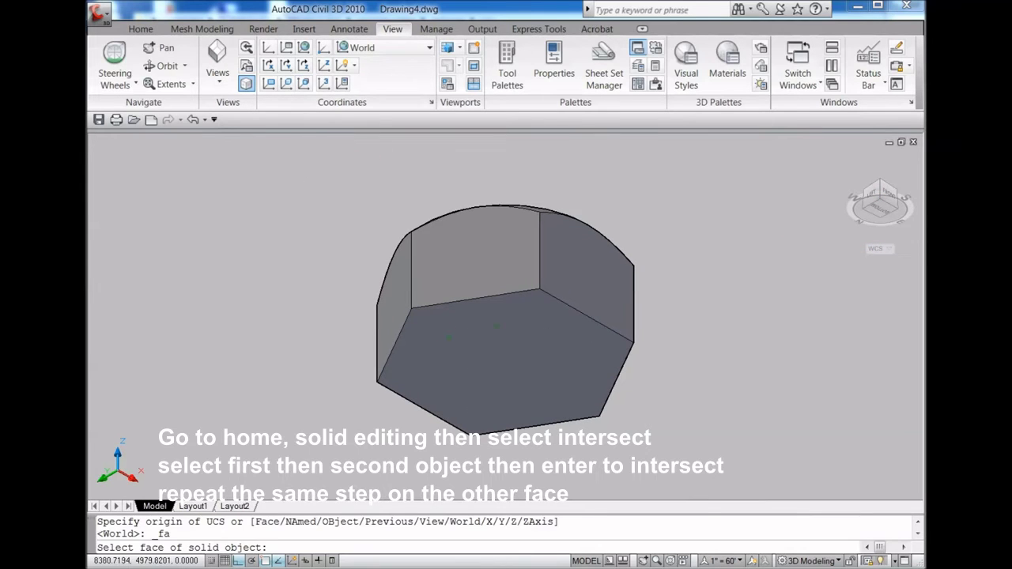
left_click(498, 325)
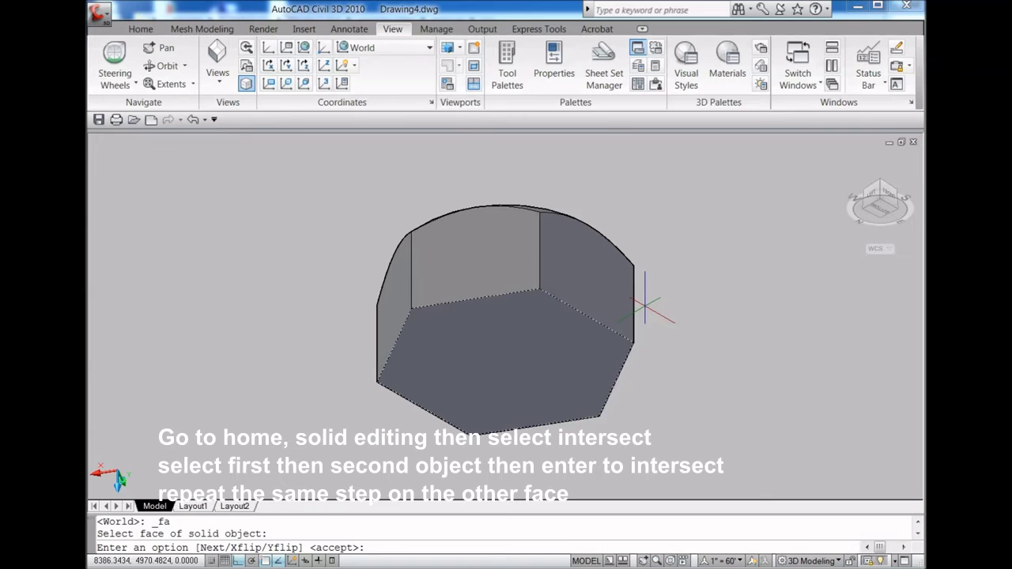
key("Return")
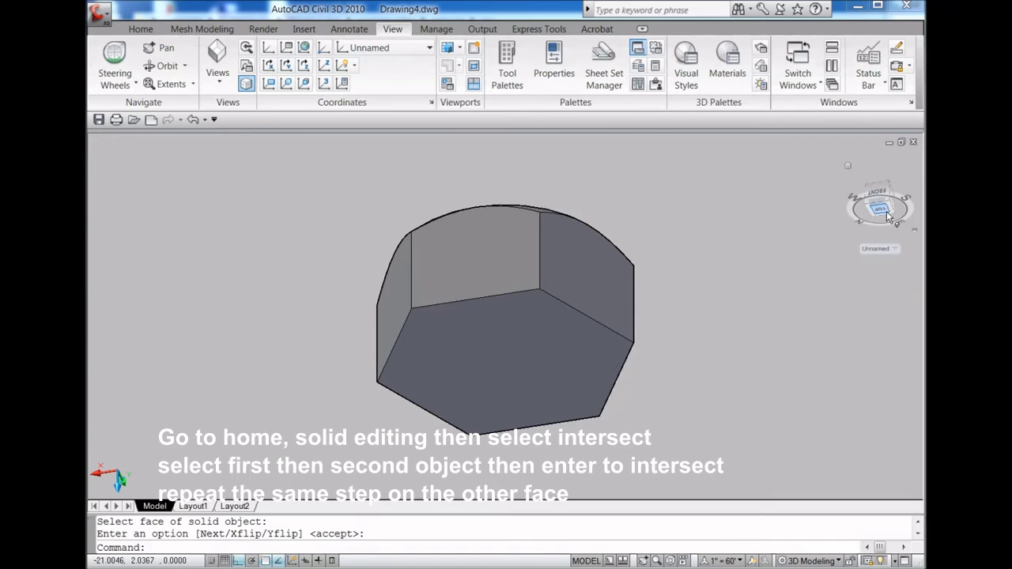
left_click(887, 210)
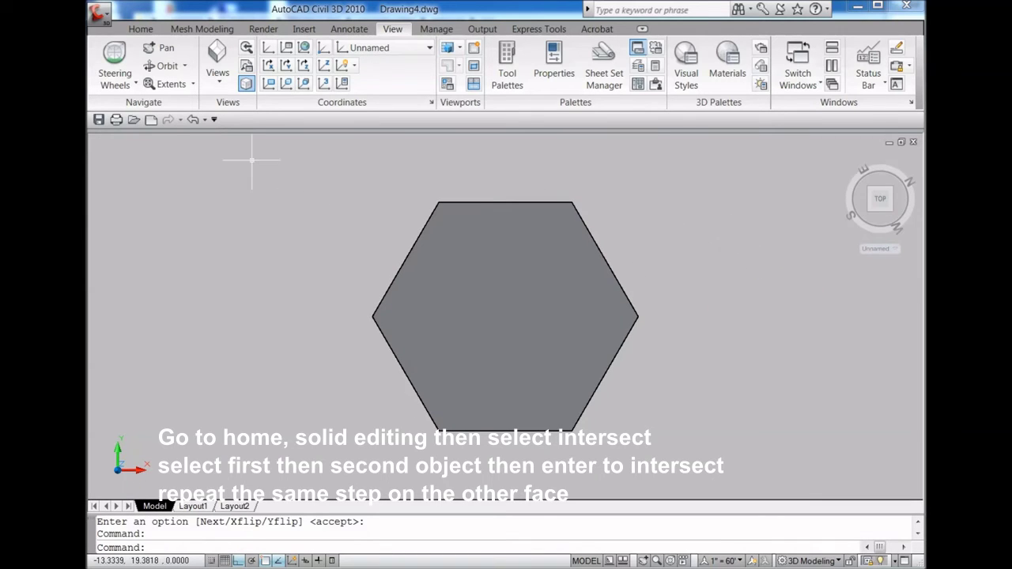
left_click(139, 29)
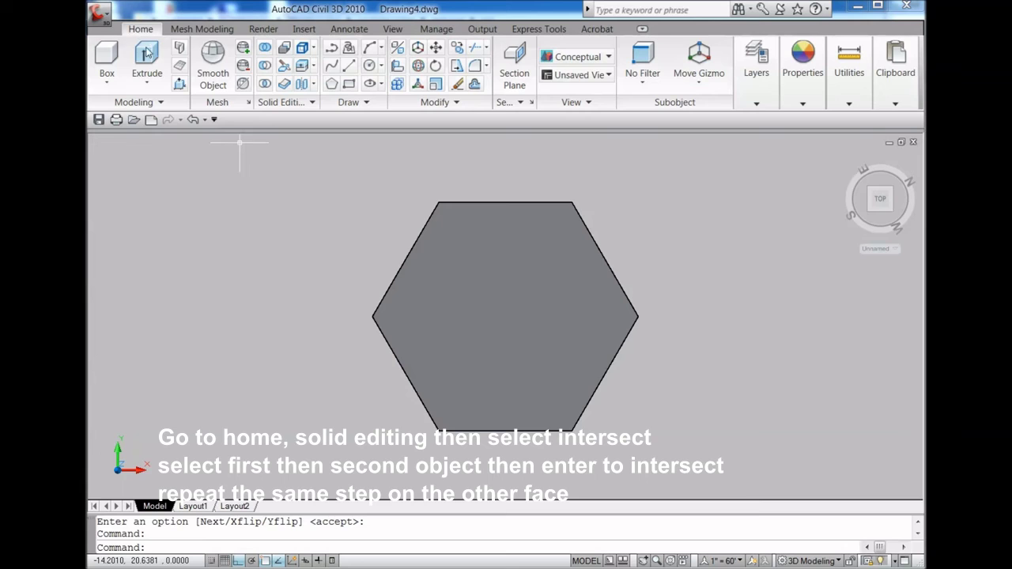
In isometric view, draw a 2P circle across opposite flat sides of the top face.
left_click(895, 214)
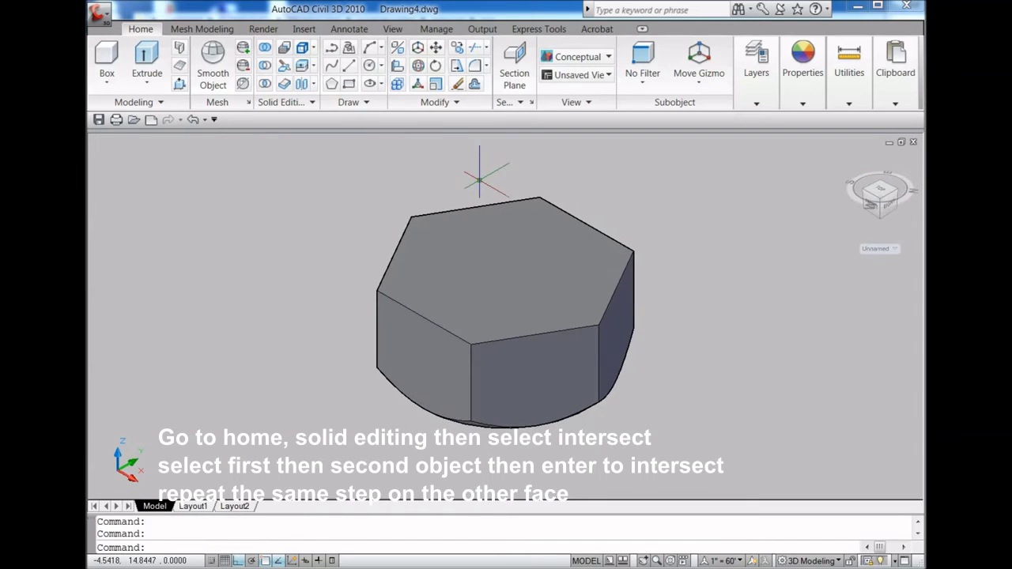
left_click(370, 68)
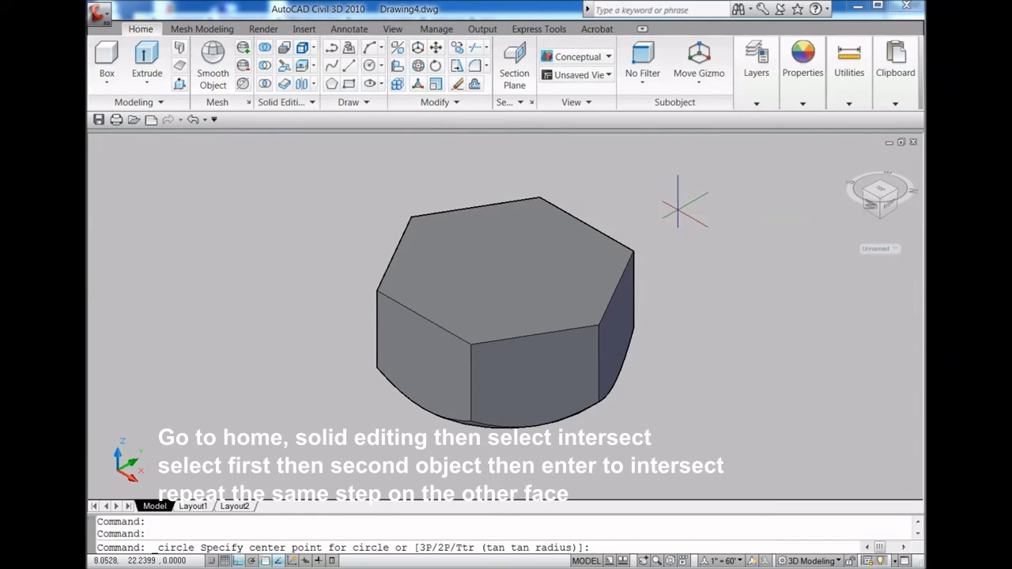
type("2p")
key("Return")
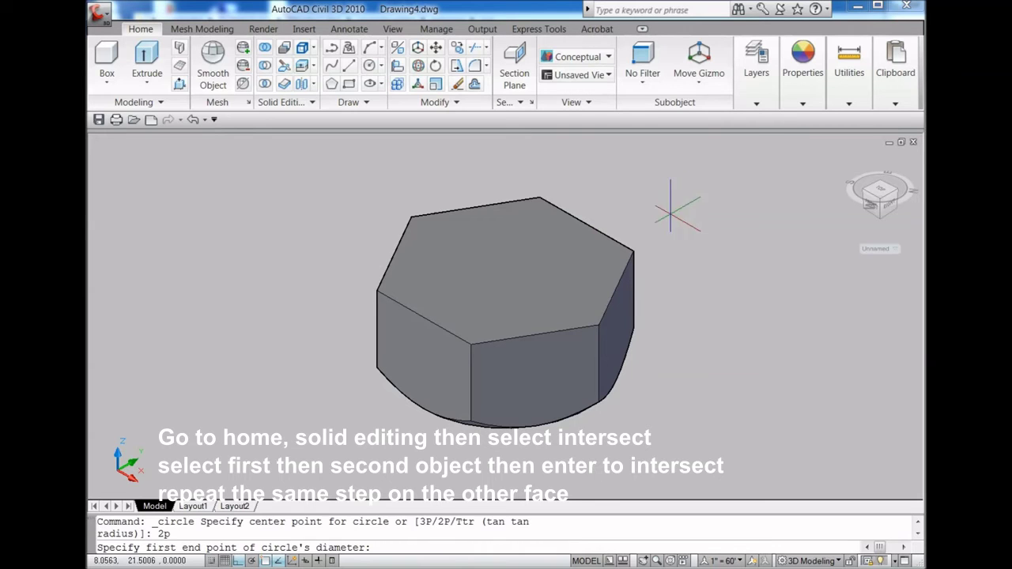
left_click(587, 227)
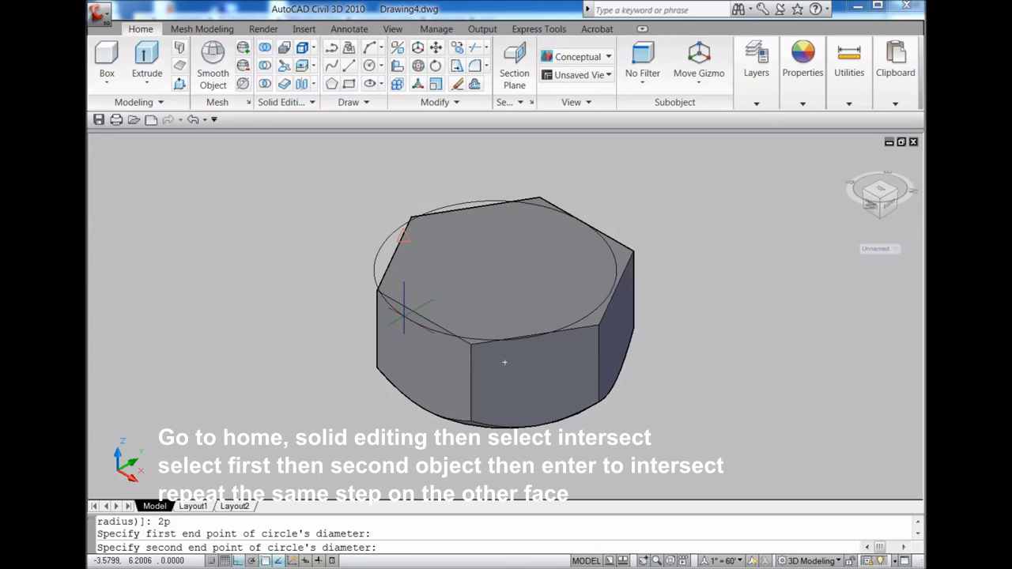
left_click(423, 318)
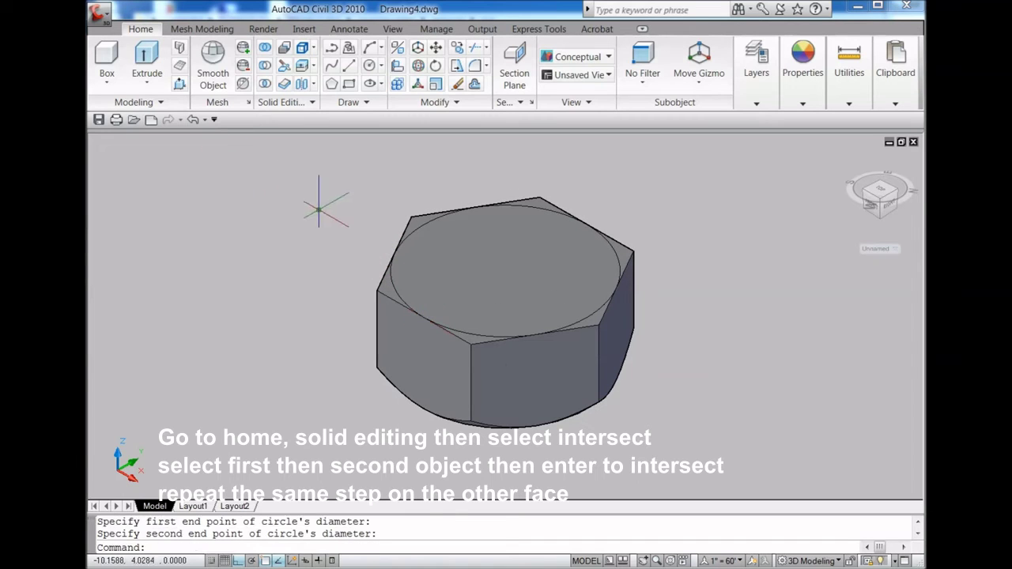
left_click(154, 61)
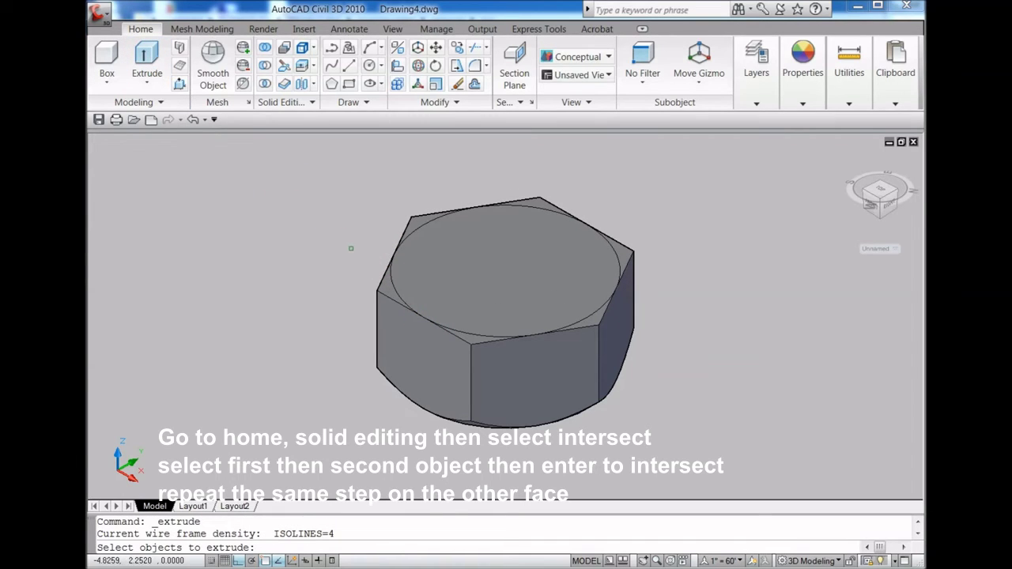
Extrude the new circle with a -45° taper to a height of -100.
left_click(332, 167)
left_click(725, 376)
key("Return")
type("t")
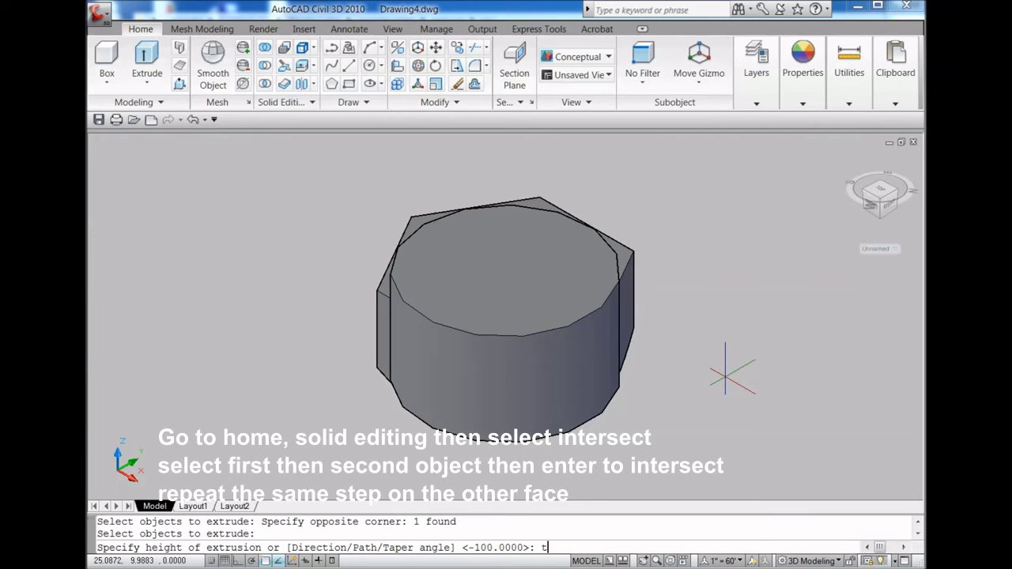
key("Return")
type("-4")
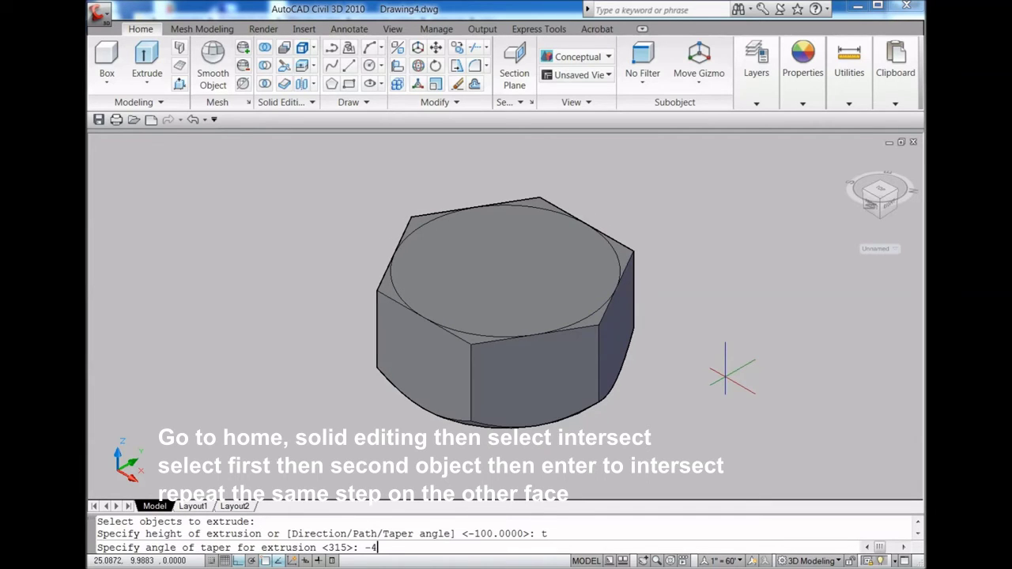
type("5")
key("Return")
type("-100")
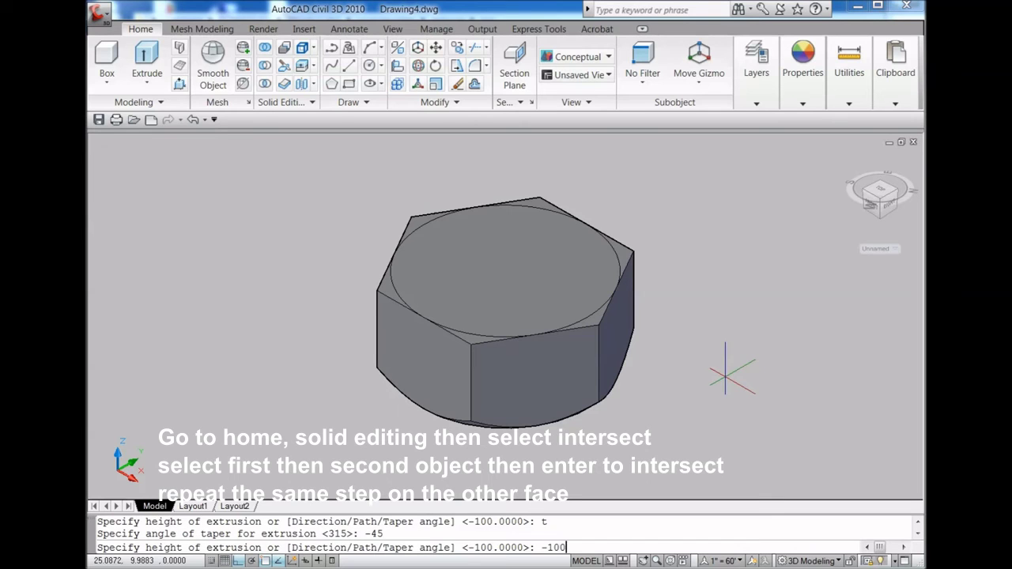
key("Return")
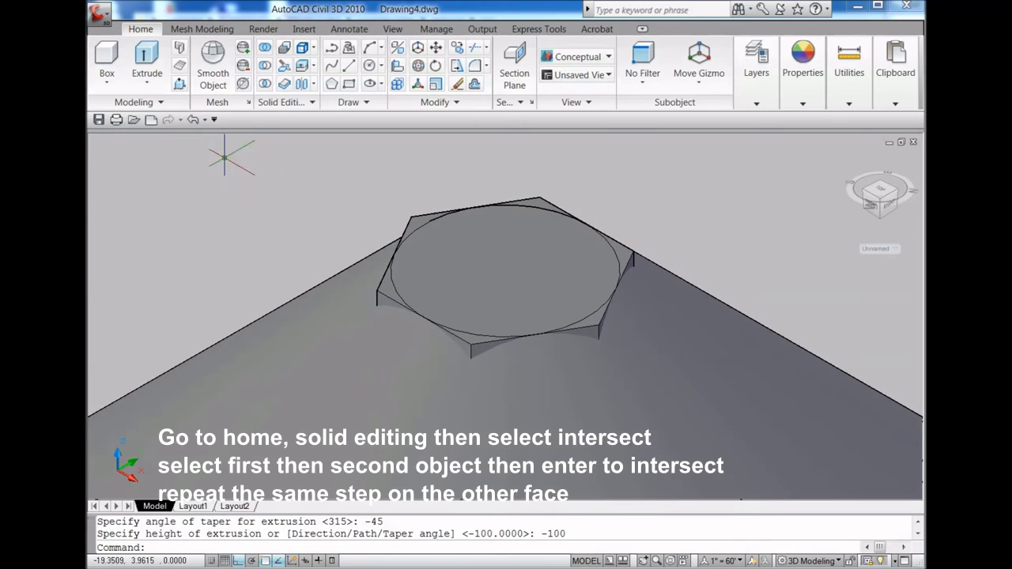
Intersect the hexagonal prism with the tapered extrusion to chamfer its other edges.
left_click(265, 83)
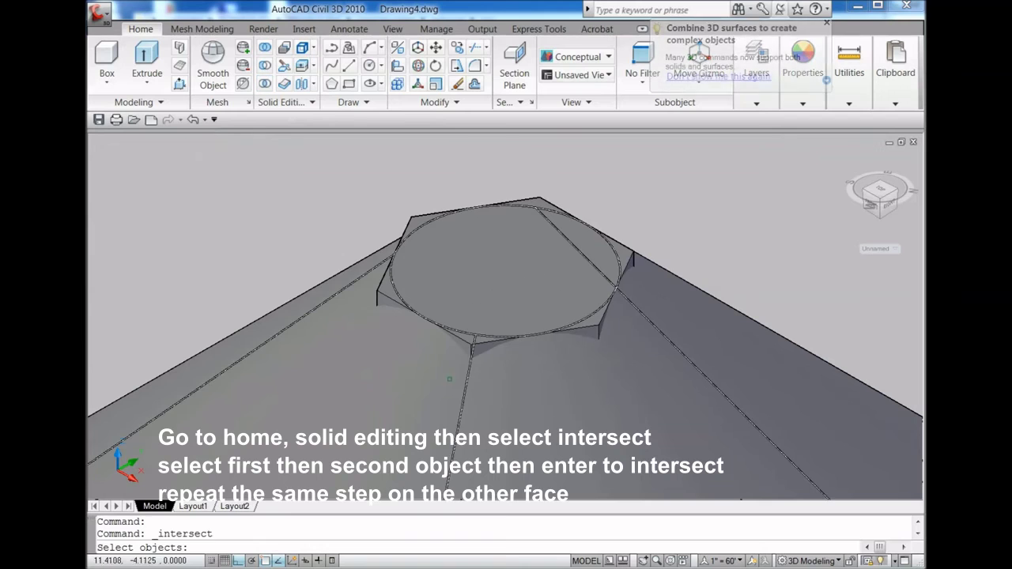
left_click(482, 346)
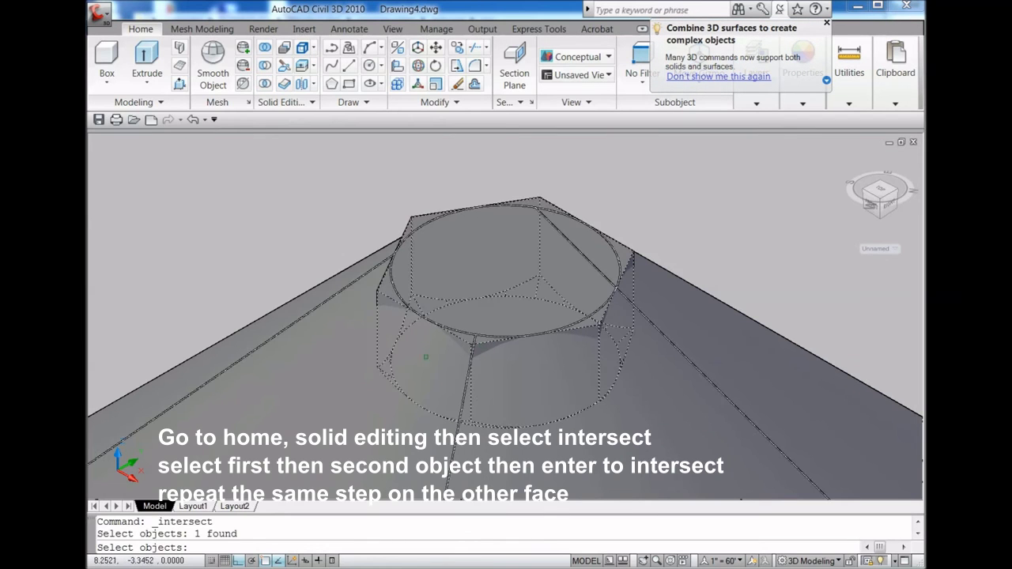
left_click(336, 361)
key("Return")
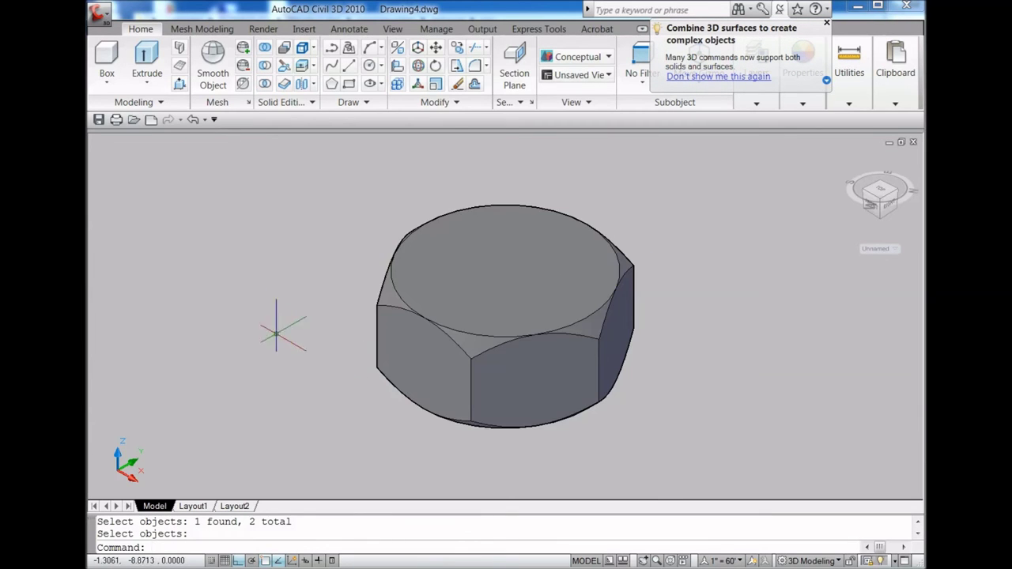
Draw a diameter 10 circle at the centre of the nut's top face.
left_click(370, 65)
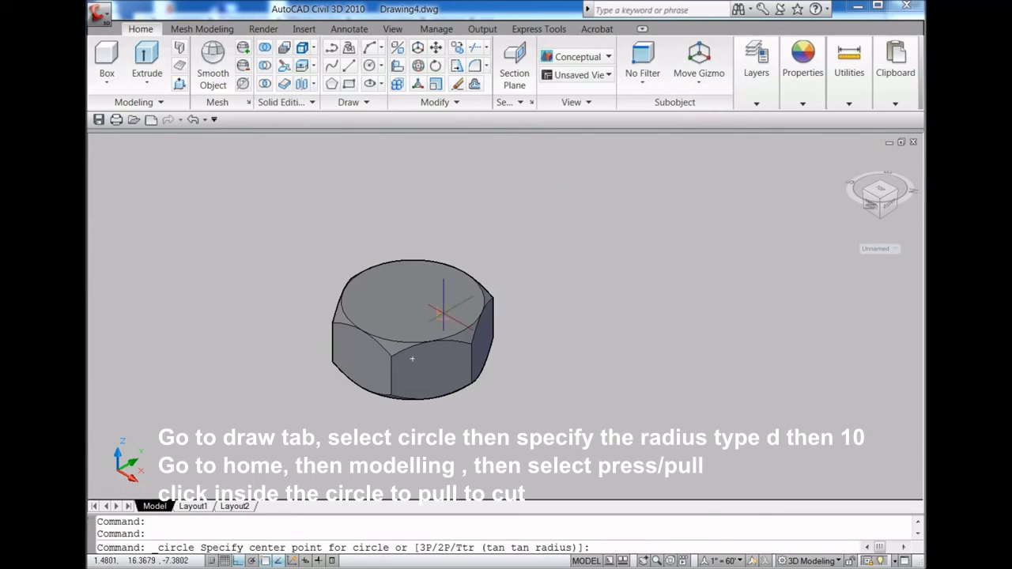
scroll(412, 357, "down", 2)
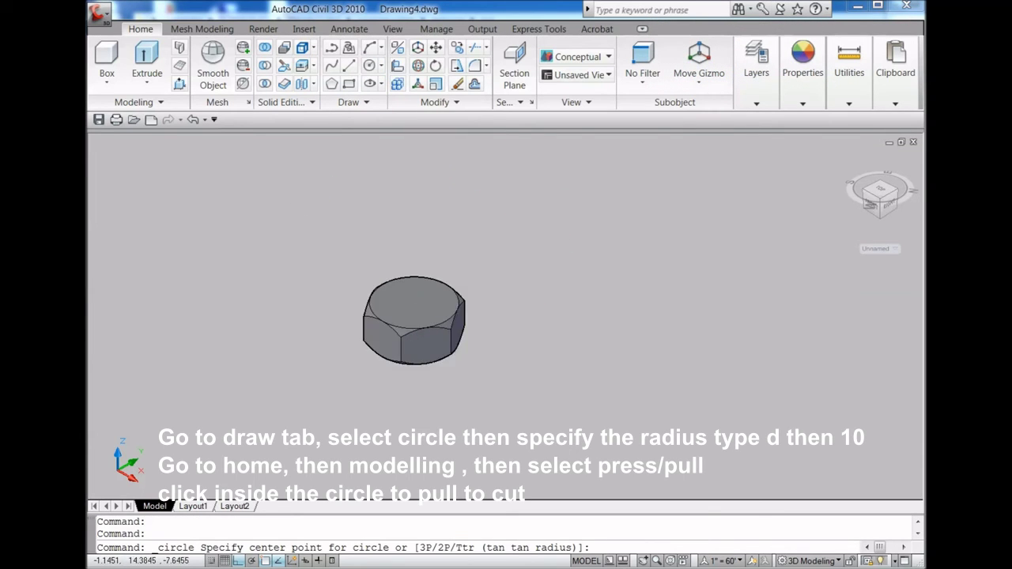
left_click(413, 301)
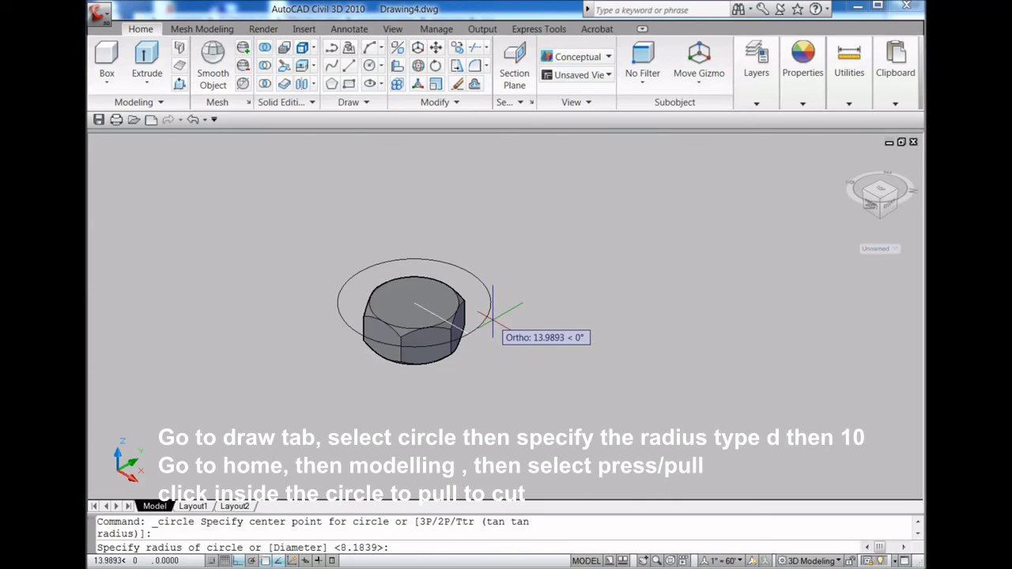
type("d")
key("Return")
type("0")
key("Return")
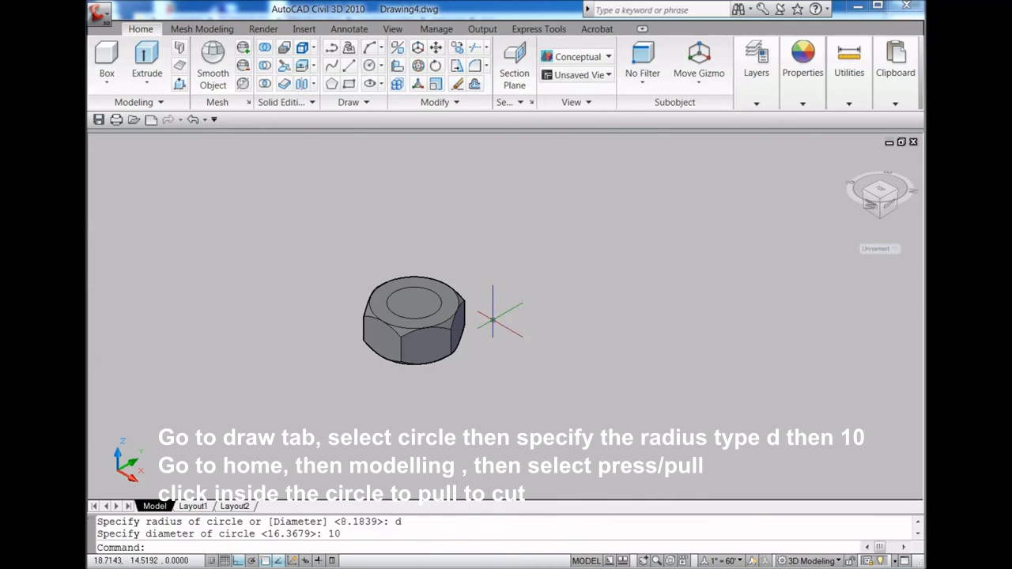
Press/Pull the circle through the nut to cut the hole.
left_click(180, 85)
left_click(419, 301)
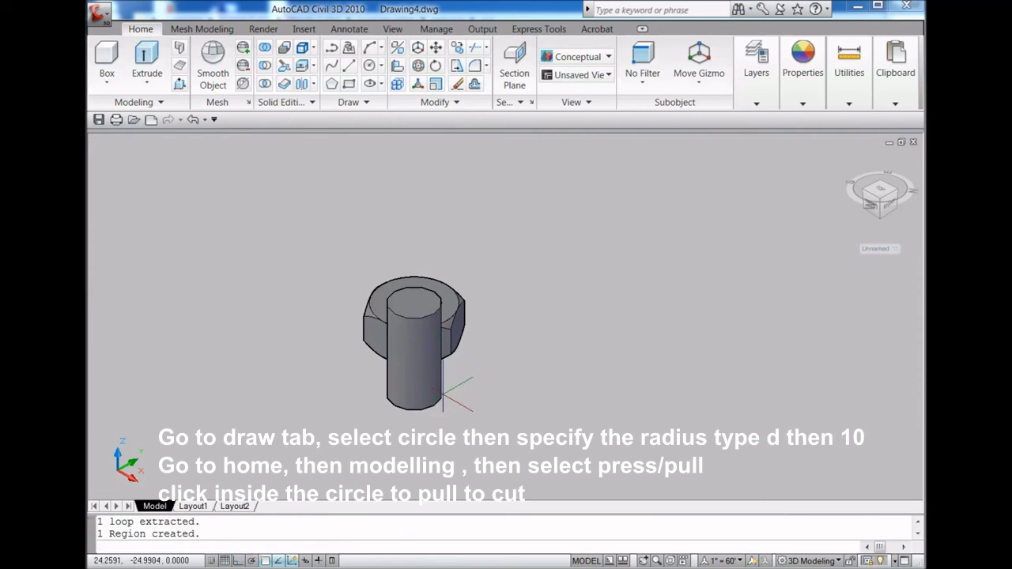
left_click(426, 407)
Restore the World coordinate system and return the nut to the Home view.
scroll(358, 335, "up", 2)
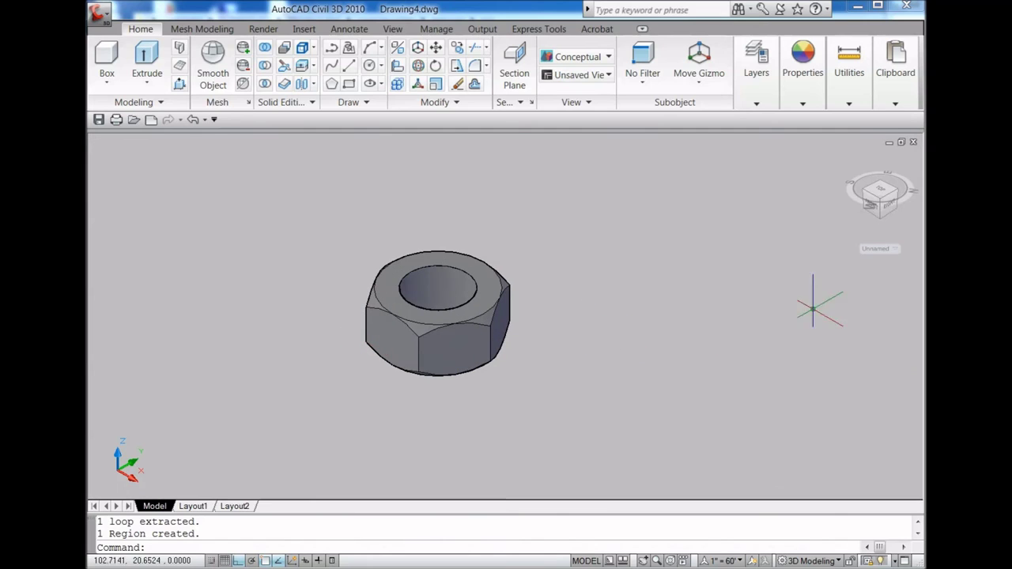
left_click(883, 250)
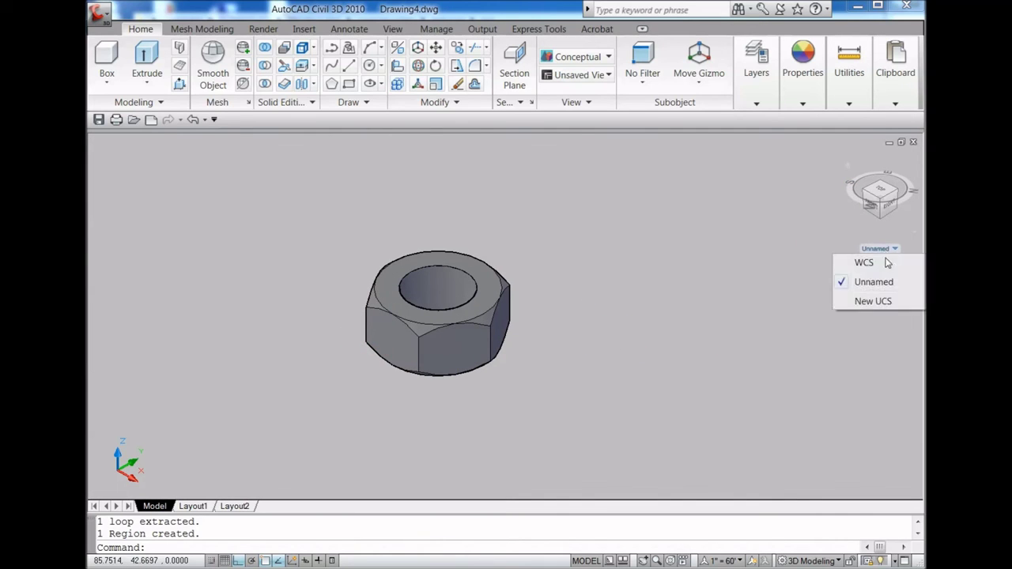
left_click(862, 262)
left_click(850, 167)
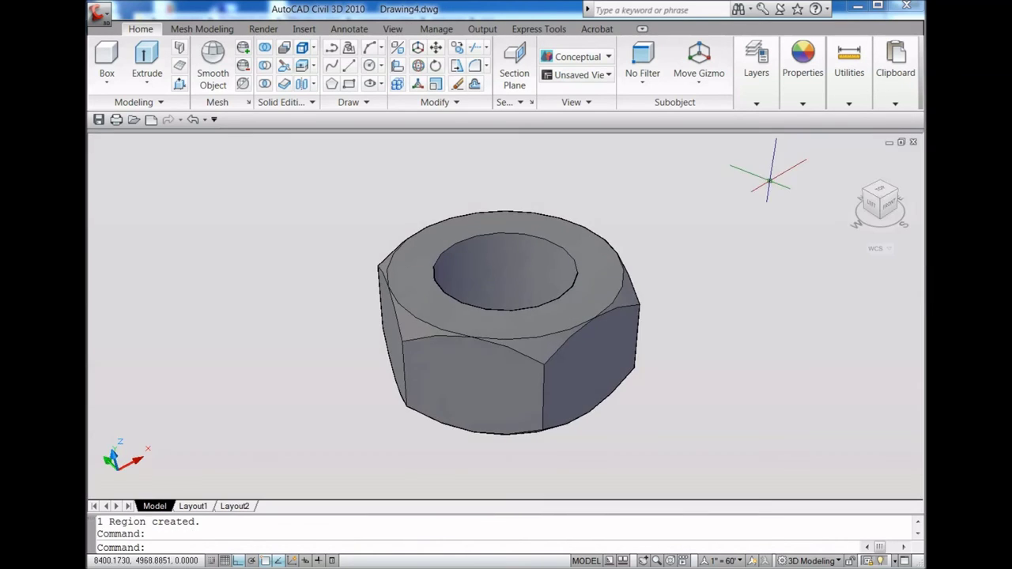
Select the finished nut and orbit around it to view it from above.
left_click(392, 29)
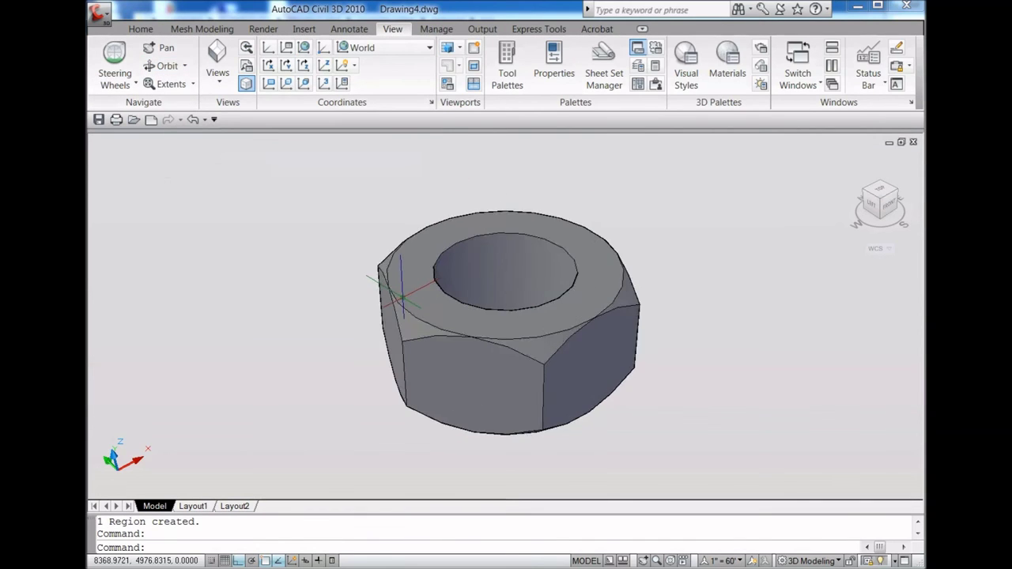
left_click(383, 276)
left_click(167, 65)
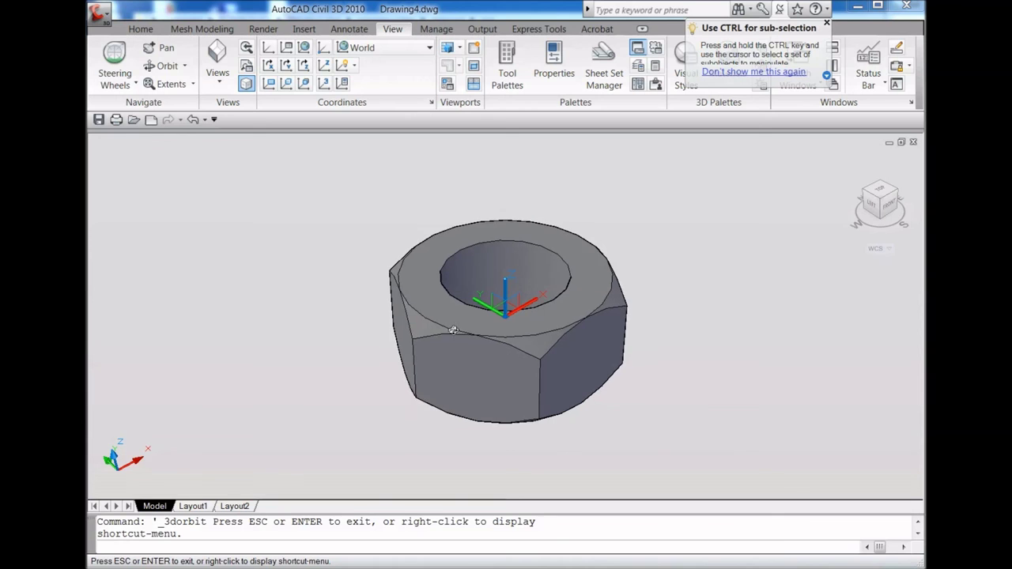
scroll(466, 350, "down", 2)
mouse_move(466, 349)
left_mouse_down()
mouse_move(516, 420)
mouse_move(603, 352)
left_mouse_up()
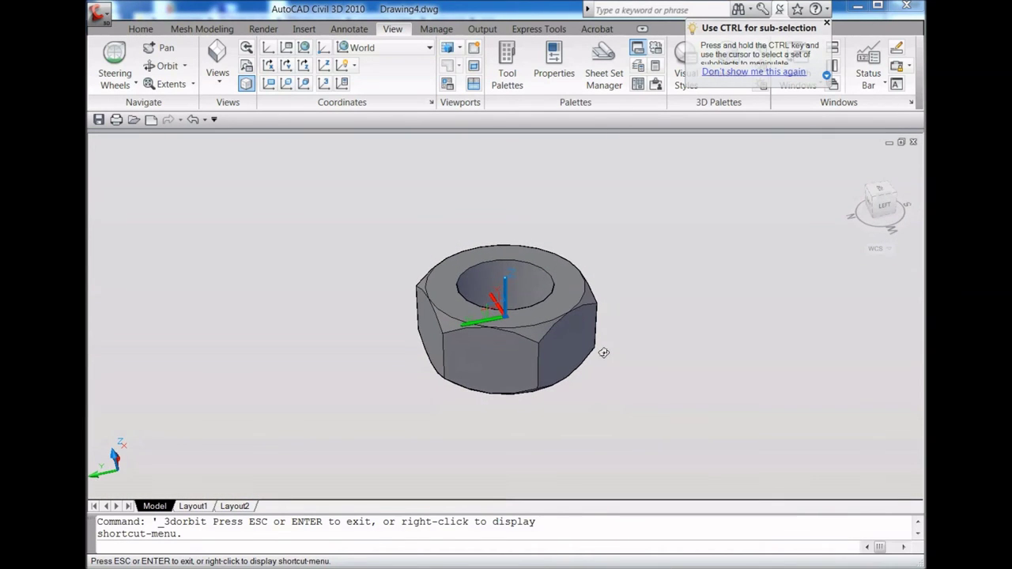